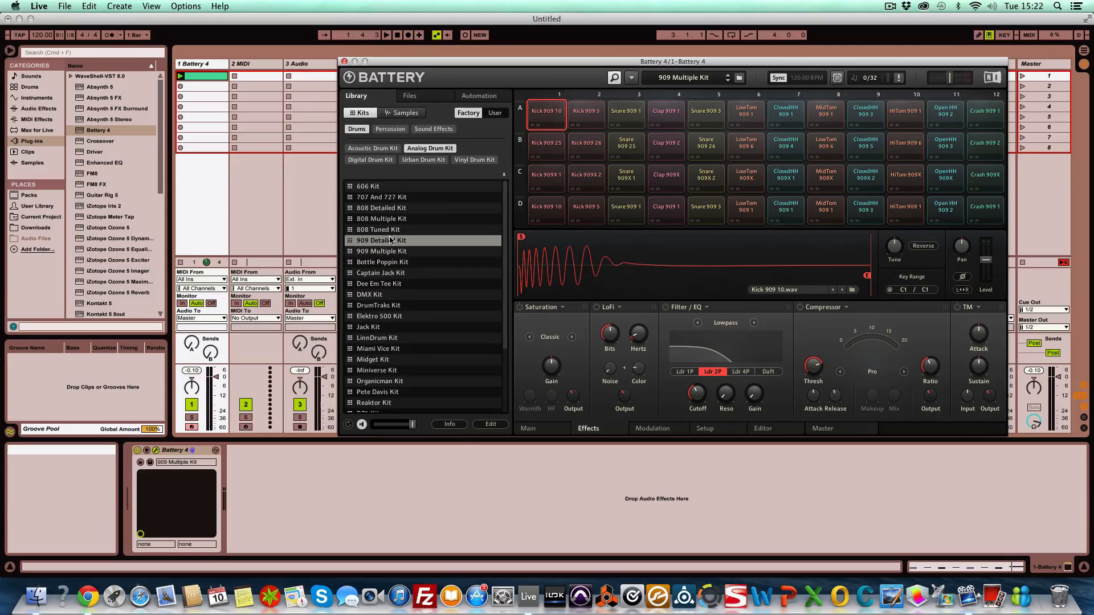
Browse the factory drum kits in the analog, acoustic, digital, urban and vinyl categories
click(387, 295)
click(397, 337)
scroll(396, 338, down, 3)
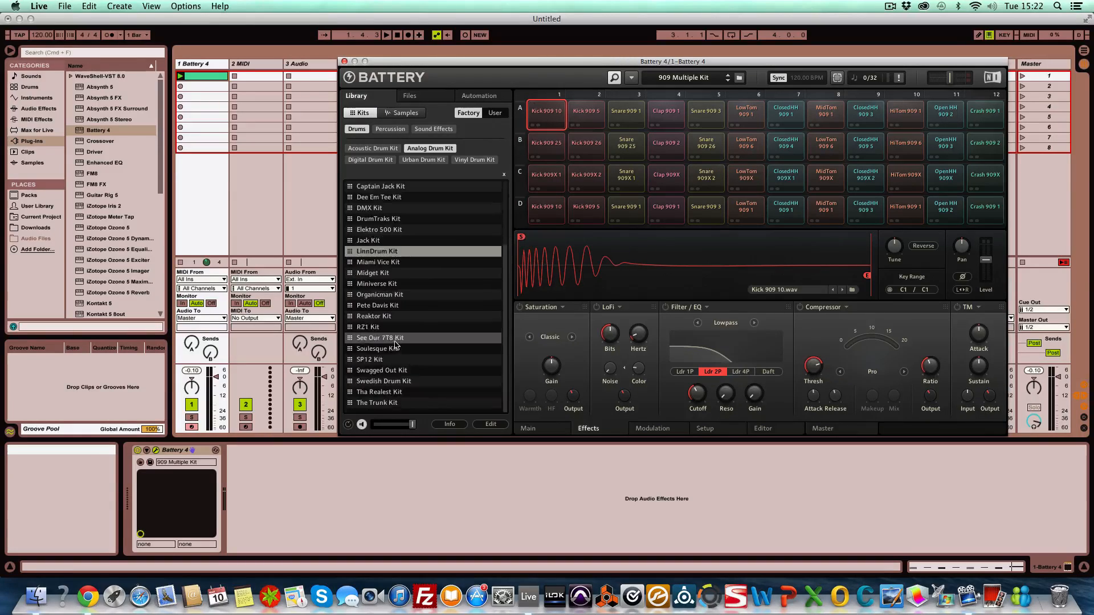
click(397, 339)
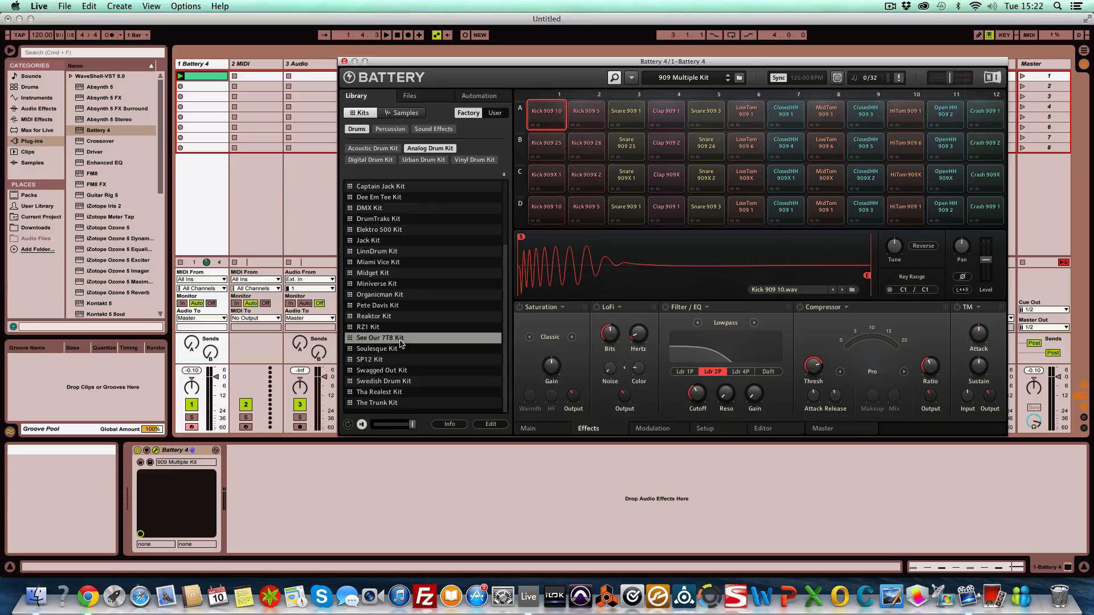
click(373, 148)
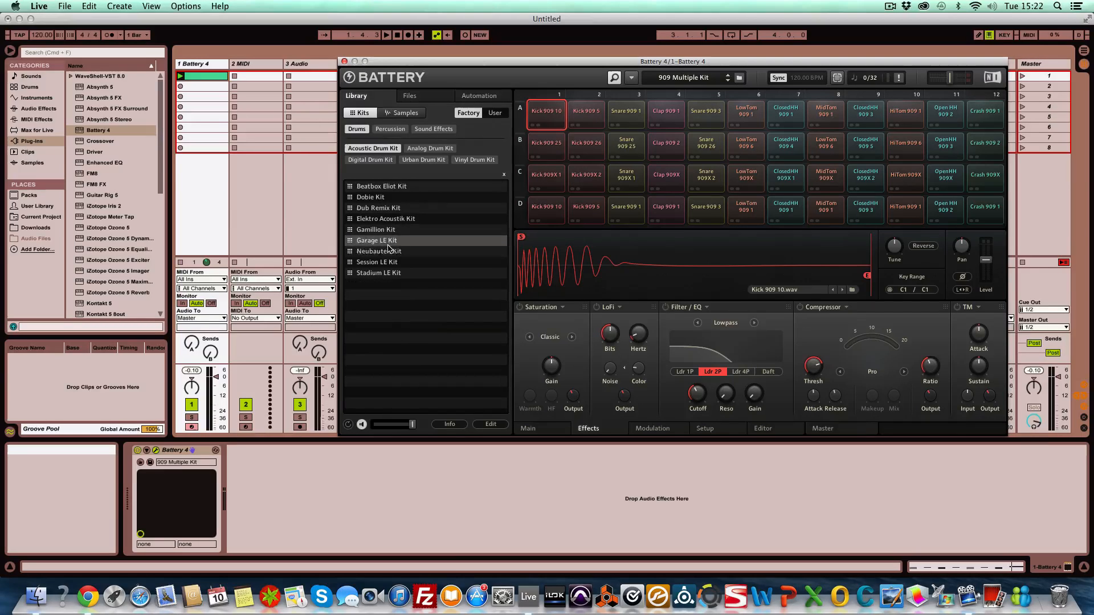
click(426, 150)
click(370, 159)
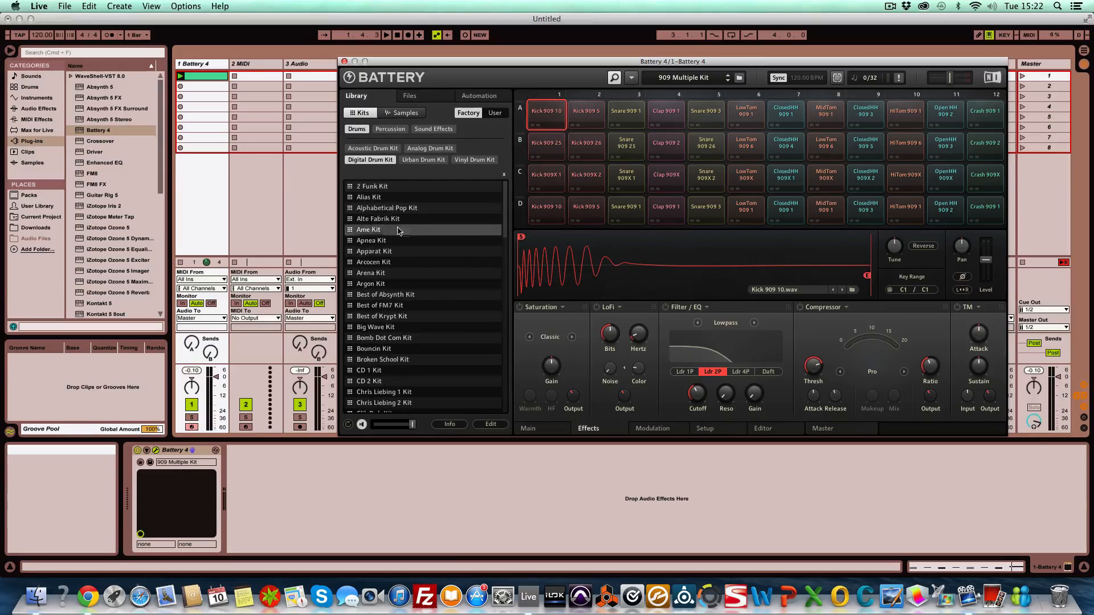
click(423, 160)
click(482, 162)
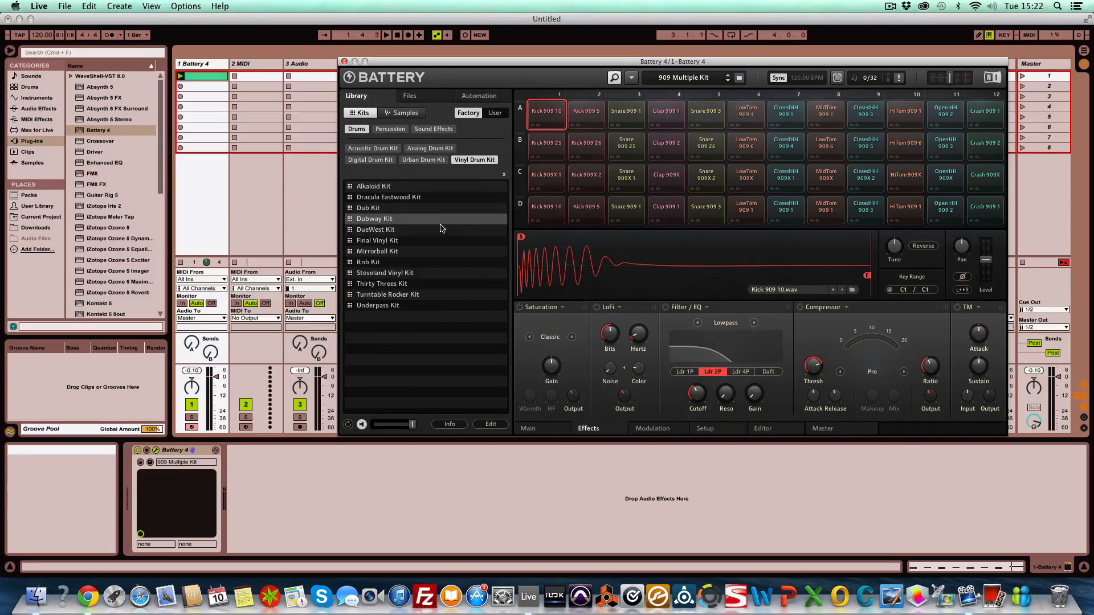
Browse the analog snare samples and load Snare DrumTraks 1 into cell A1 in place of the kick
click(406, 114)
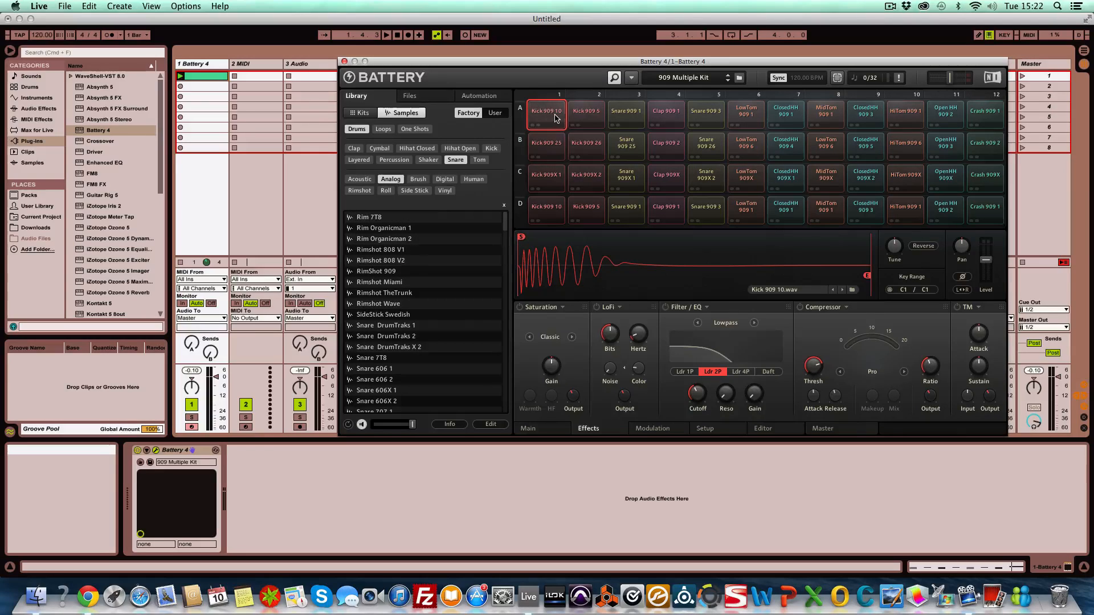
click(374, 303)
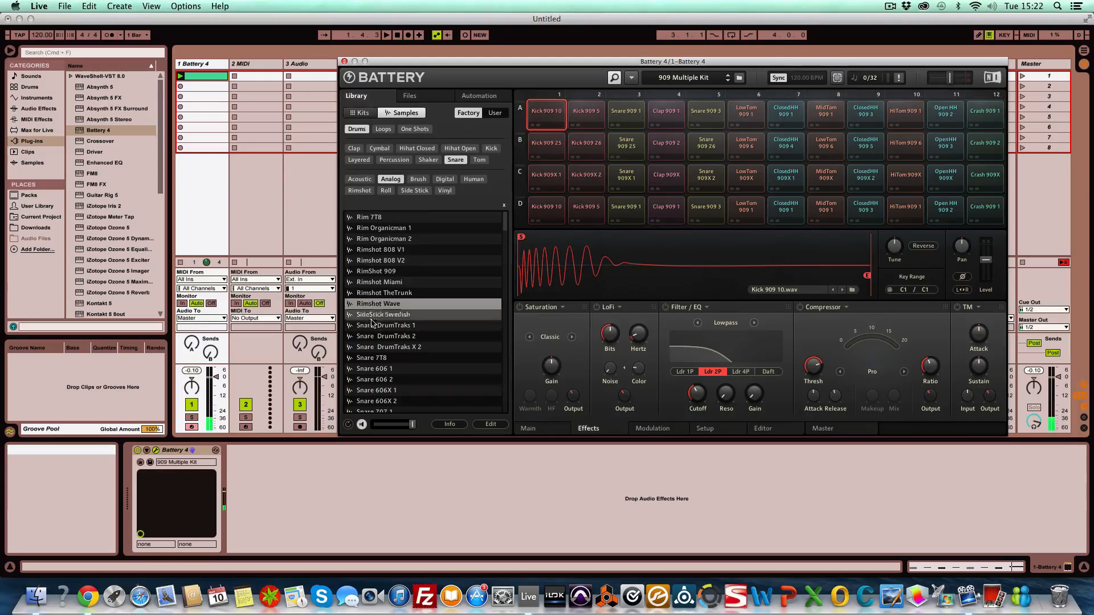
drag(371, 323, 551, 114)
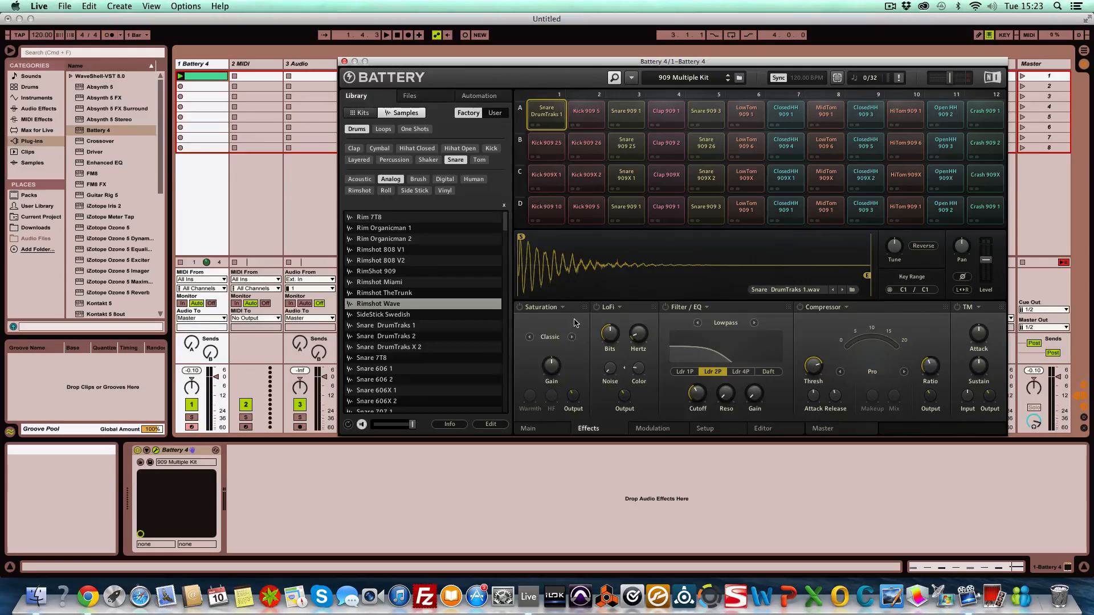
Turn on the A1 snare's volume envelope, switch its engine to Vintage S1200, and review the filter variants and send controls
click(543, 430)
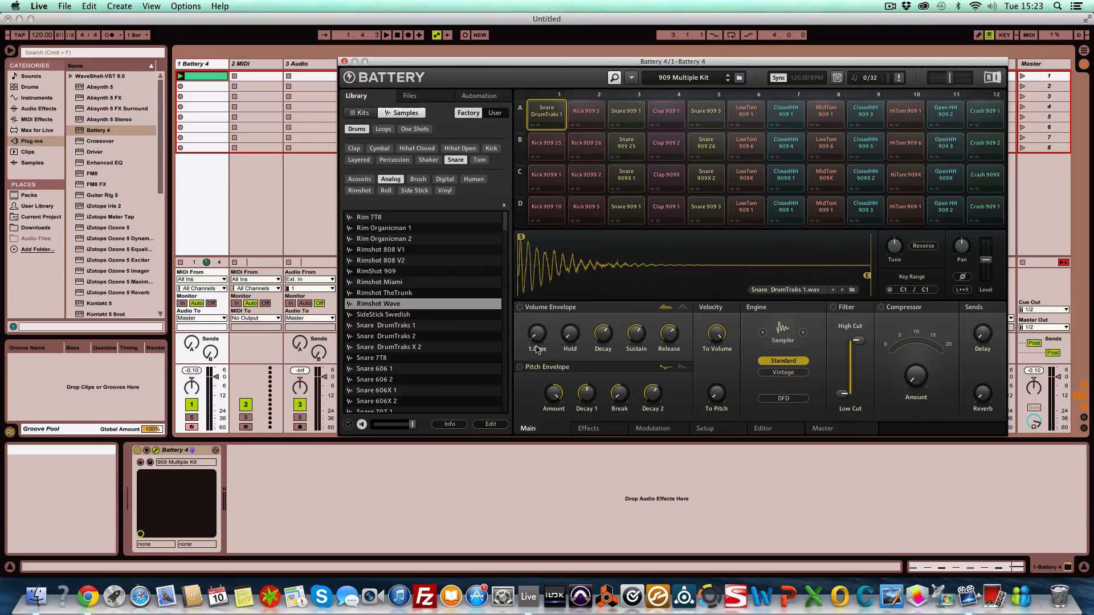
mouse_move(536, 337)
mouse_down()
mouse_move(536, 319)
mouse_move(534, 340)
mouse_up()
click(789, 376)
click(782, 398)
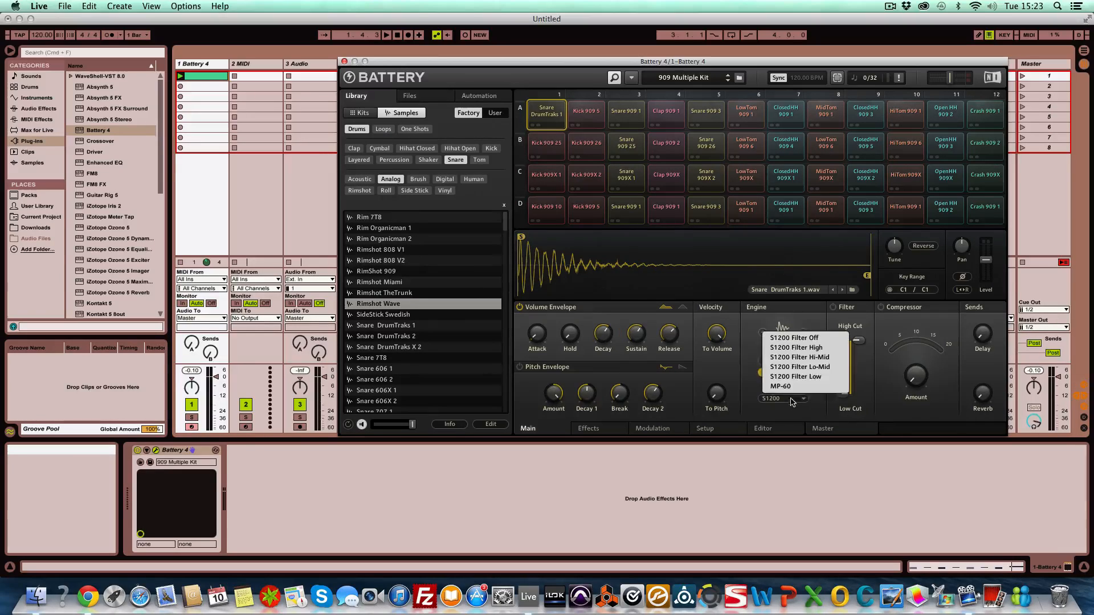
click(818, 406)
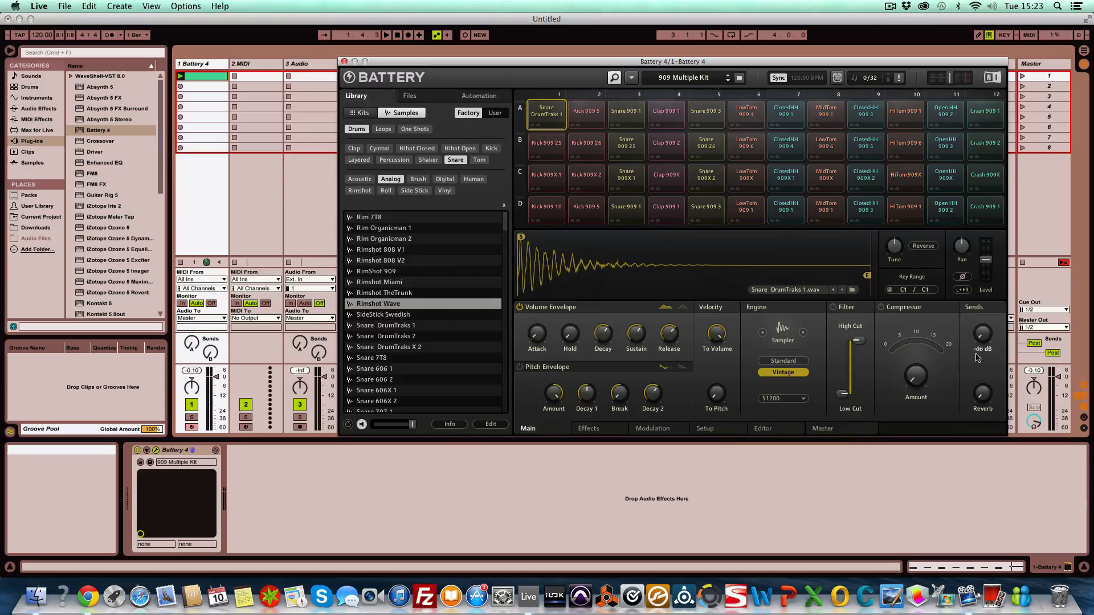
mouse_move(979, 348)
mouse_move(986, 405)
Create a new empty kit to replace the 909 Multiple Kit
click(631, 78)
mouse_move(649, 91)
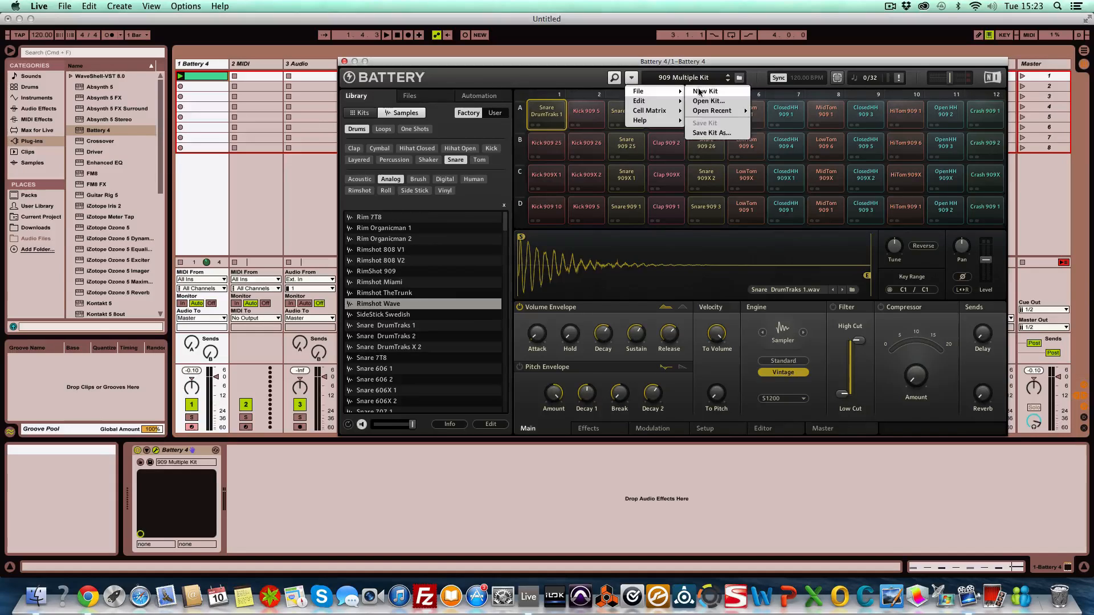
click(700, 91)
click(632, 205)
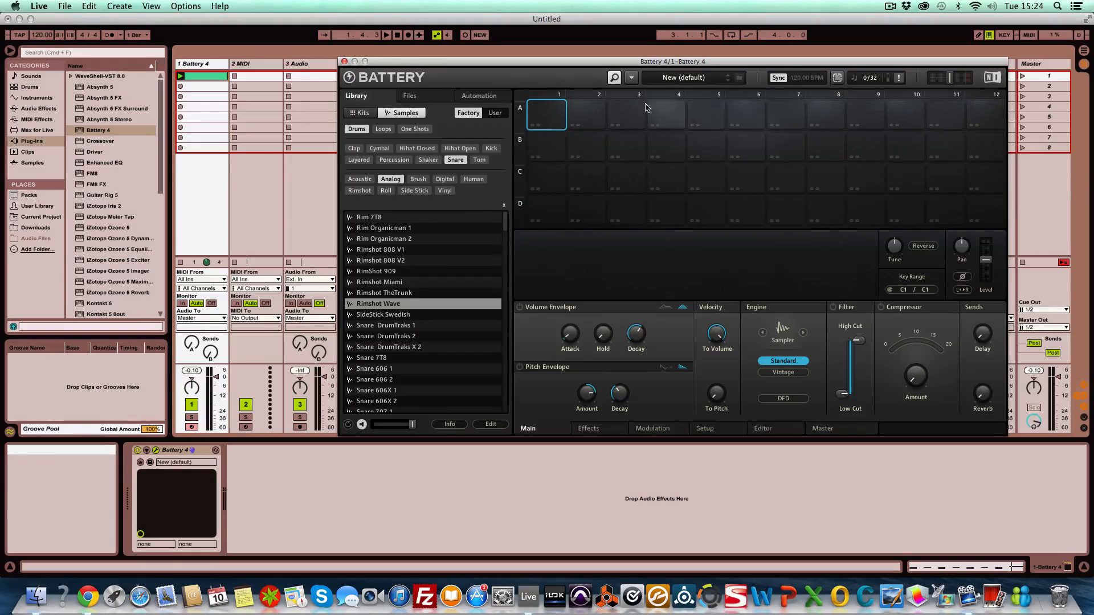
Resize the new kit's cell matrix to 4x4
click(631, 78)
mouse_move(639, 111)
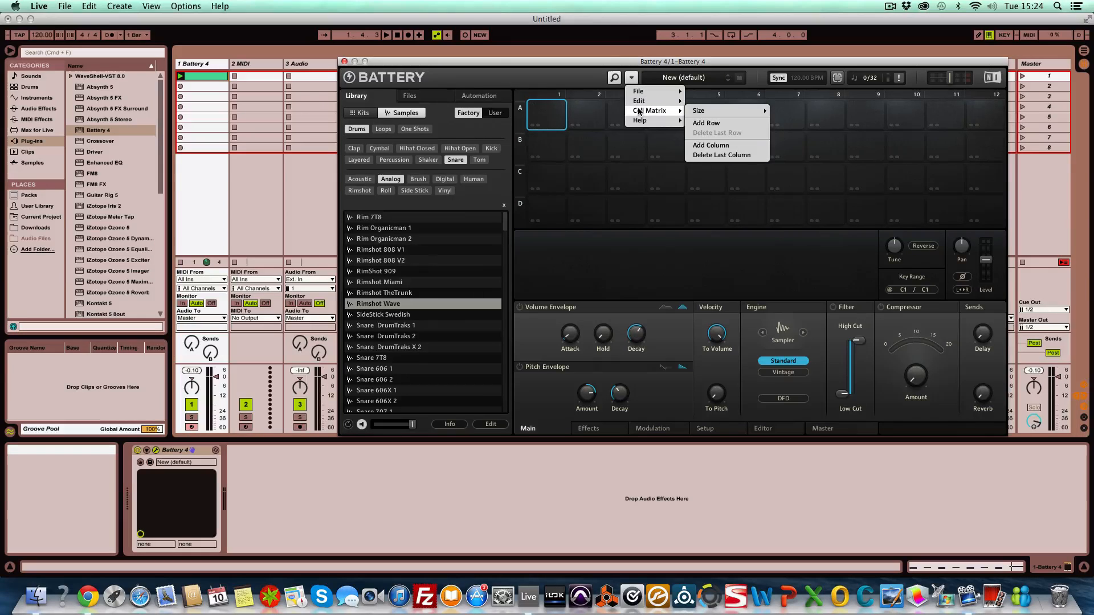
mouse_move(732, 113)
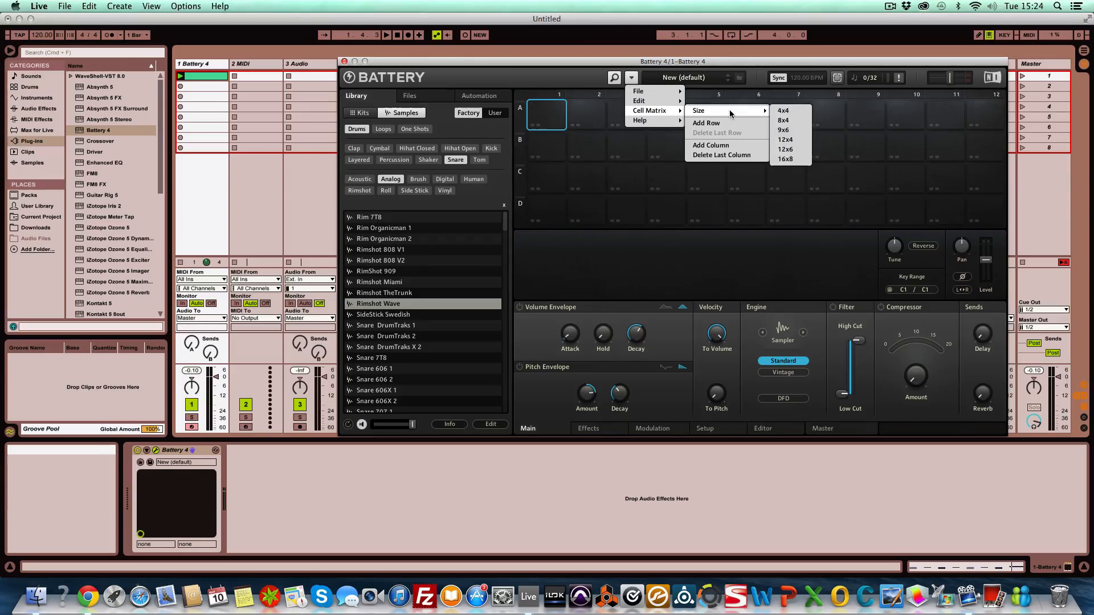
click(787, 112)
click(632, 204)
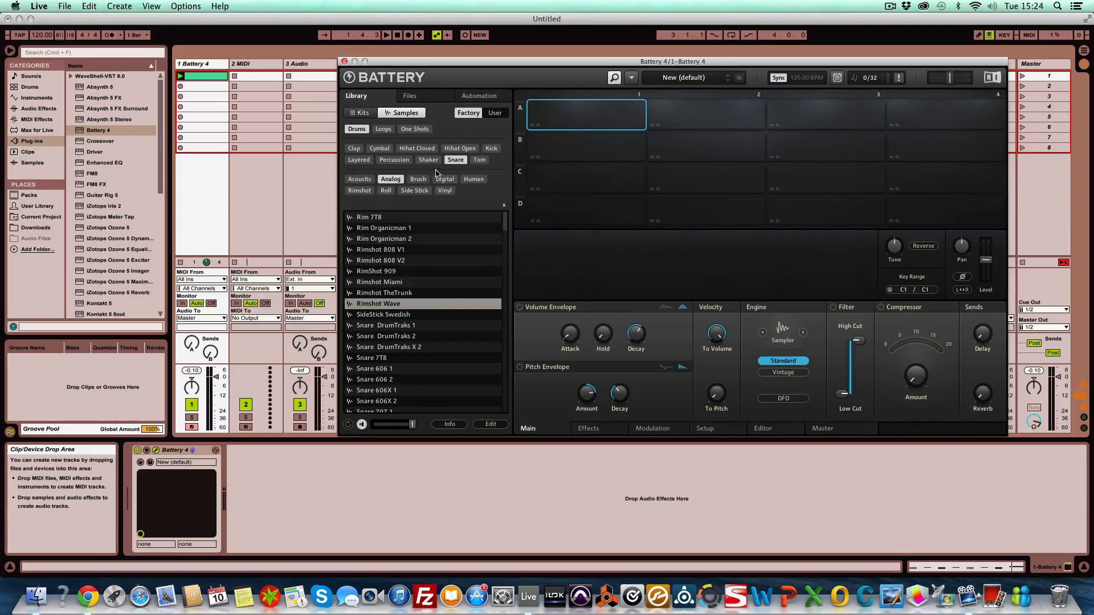
Load the analog kick sample Kick 707 2 into cell A1
click(495, 149)
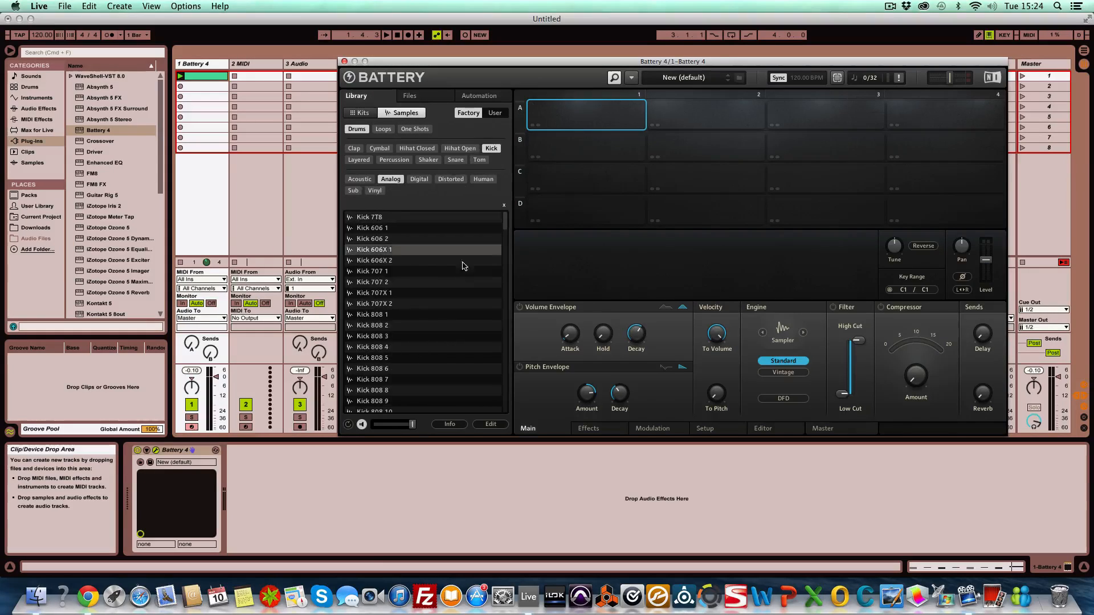
click(382, 283)
drag(382, 284, 527, 127)
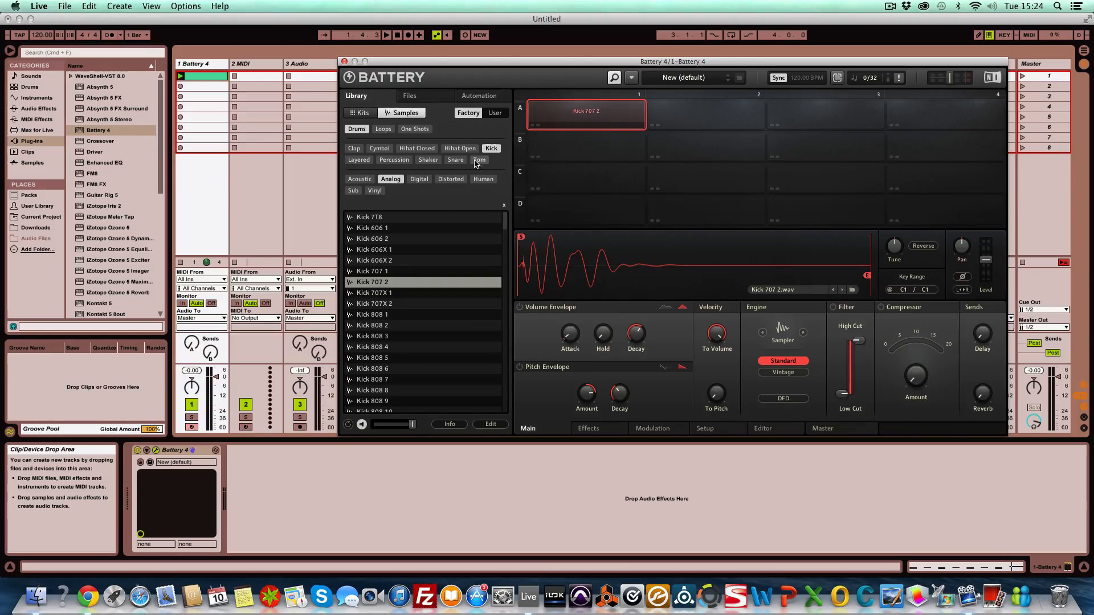
Audition several analog snare samples and load Snare 808 16 into cell A2
click(455, 160)
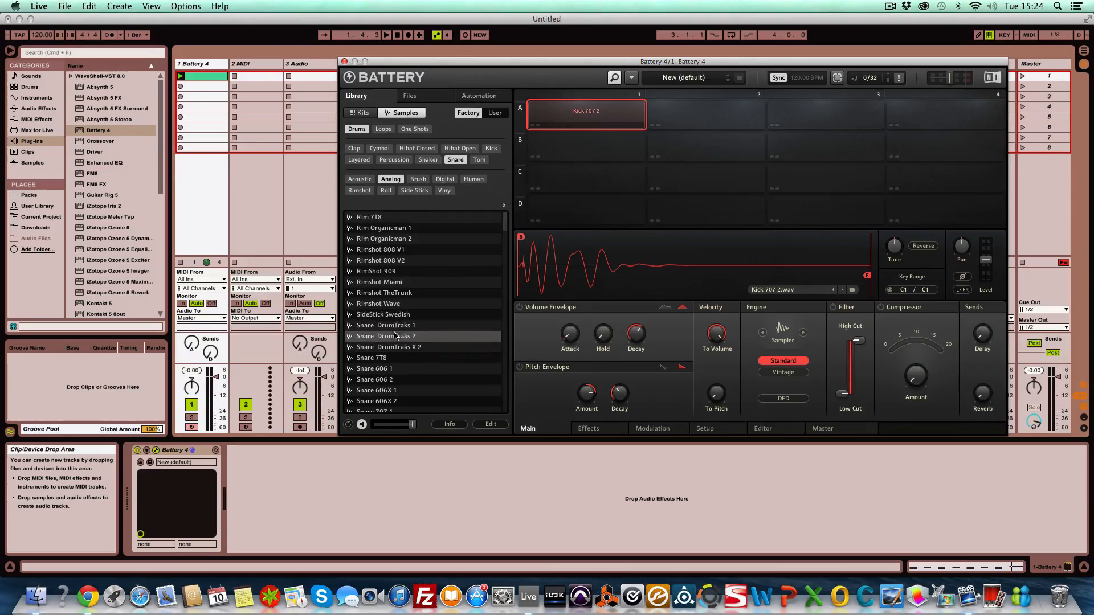
click(410, 369)
scroll(410, 360, down, 9)
click(398, 358)
click(389, 347)
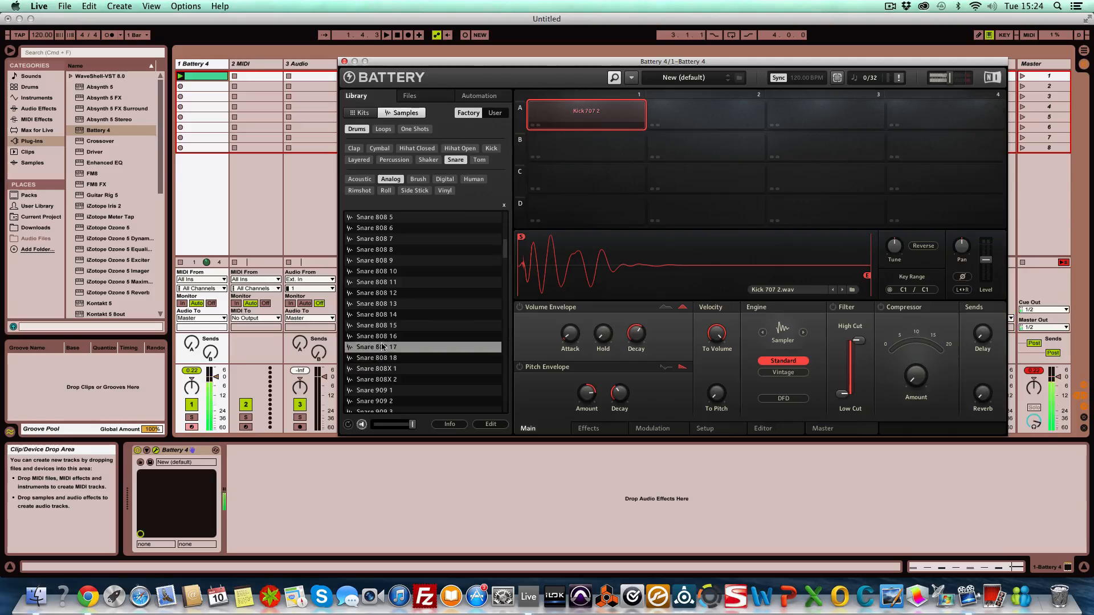
click(381, 336)
drag(381, 336, 698, 122)
Audition analog closed hi-hats and load ClosedHH 707 2 into cell A3
click(416, 148)
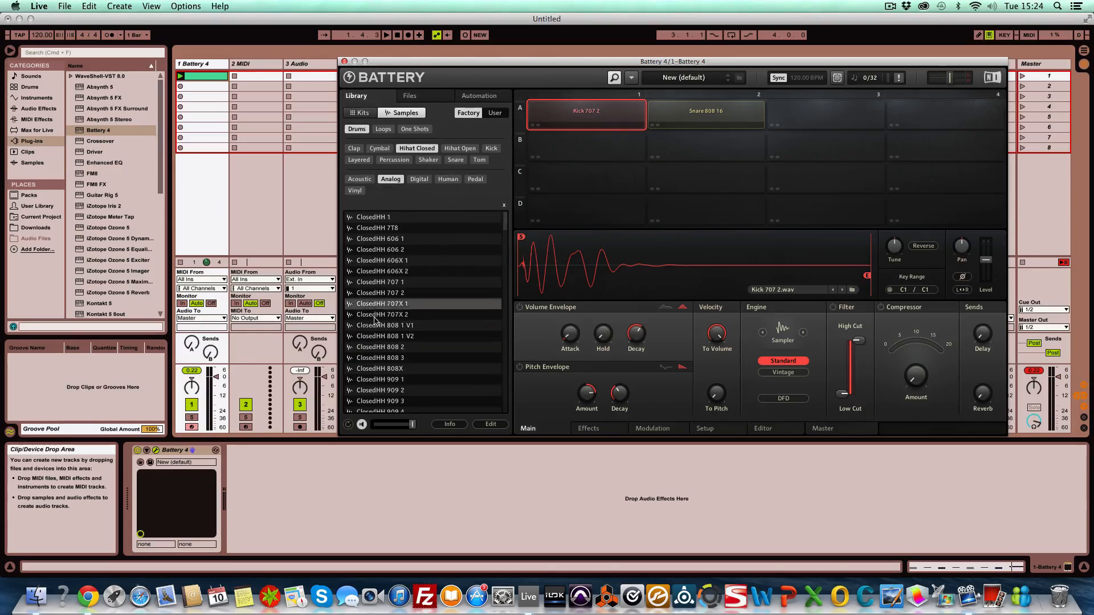
click(382, 315)
drag(387, 294, 807, 121)
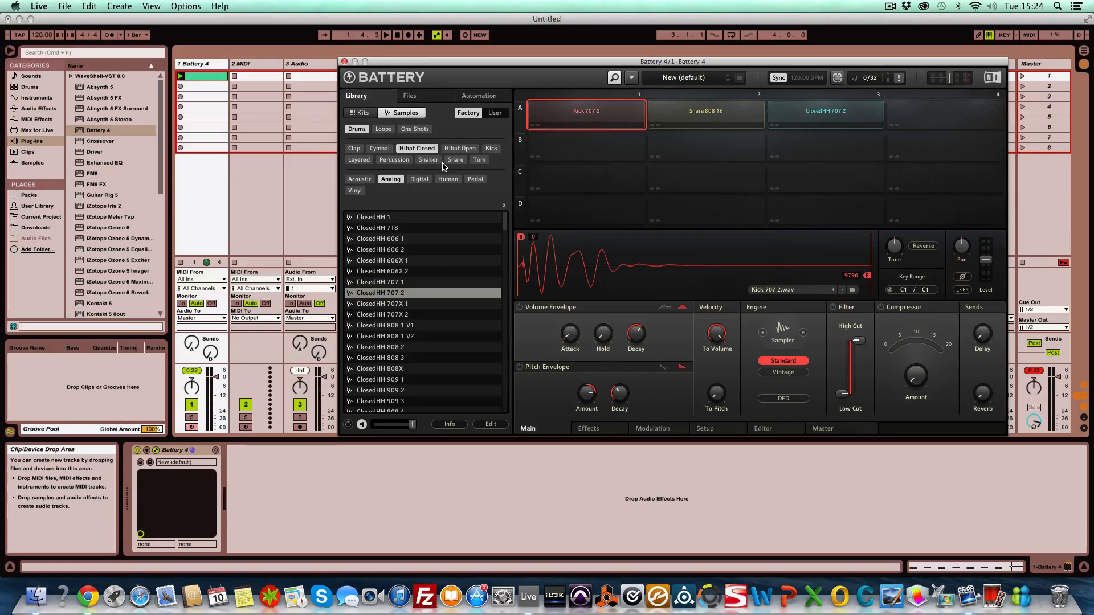
Audition analog open hi-hats and load OpenHH 909X into cell A4
click(459, 149)
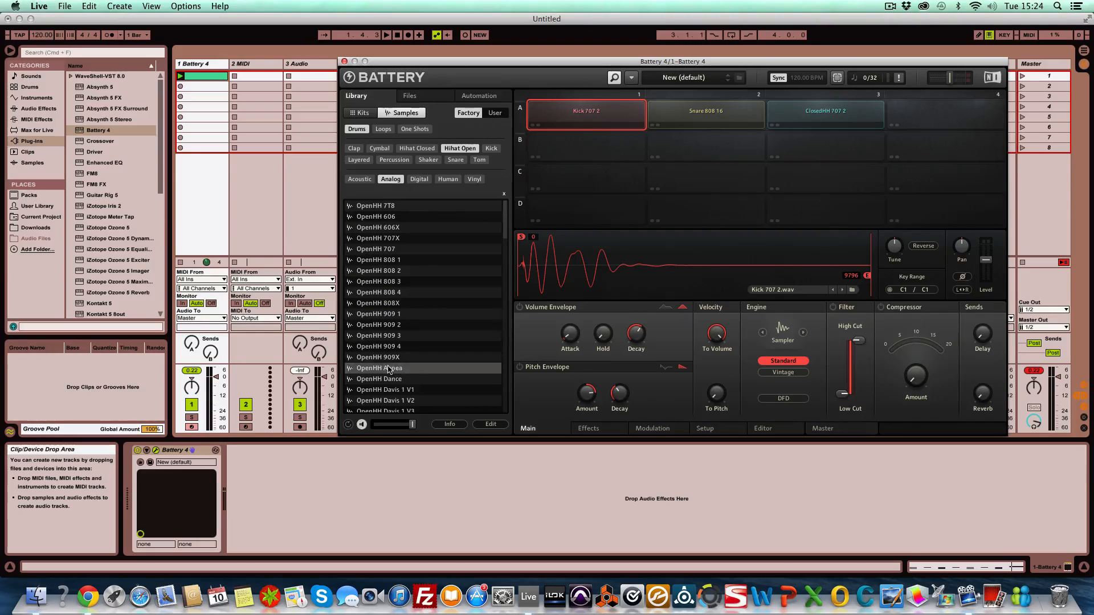
click(391, 368)
drag(391, 358, 930, 119)
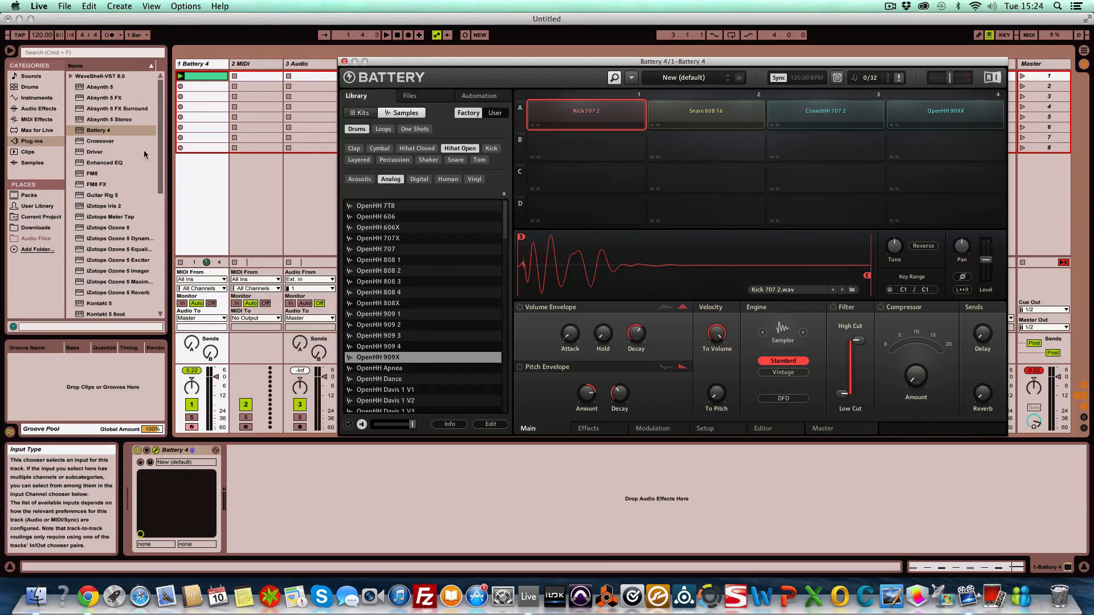
Play the Battery track's clip and set the lower key of cell A3's key range to D1
click(181, 79)
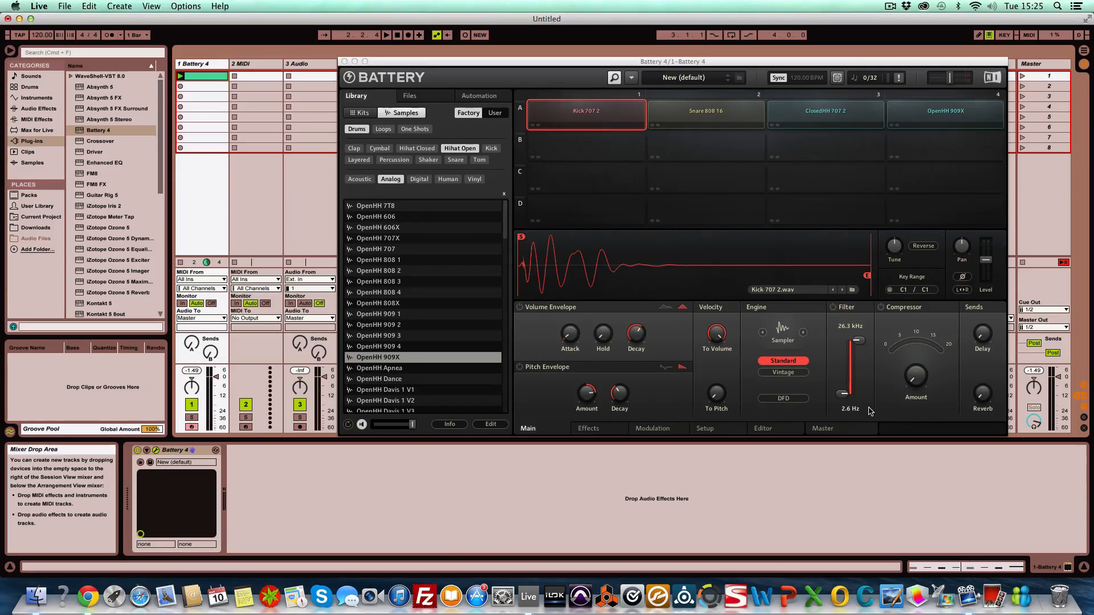
click(835, 120)
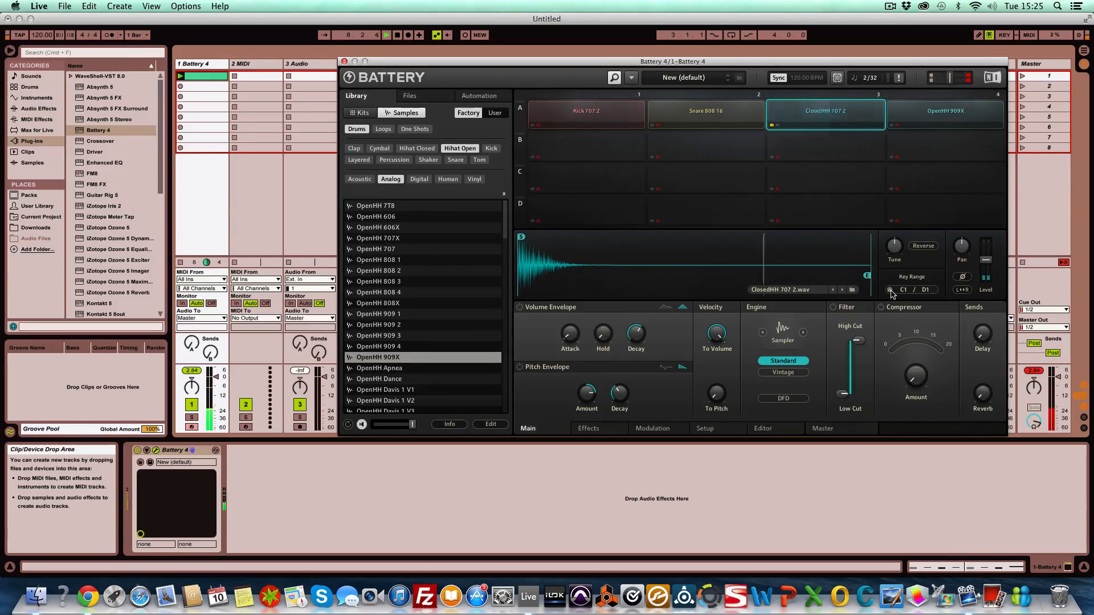
click(890, 290)
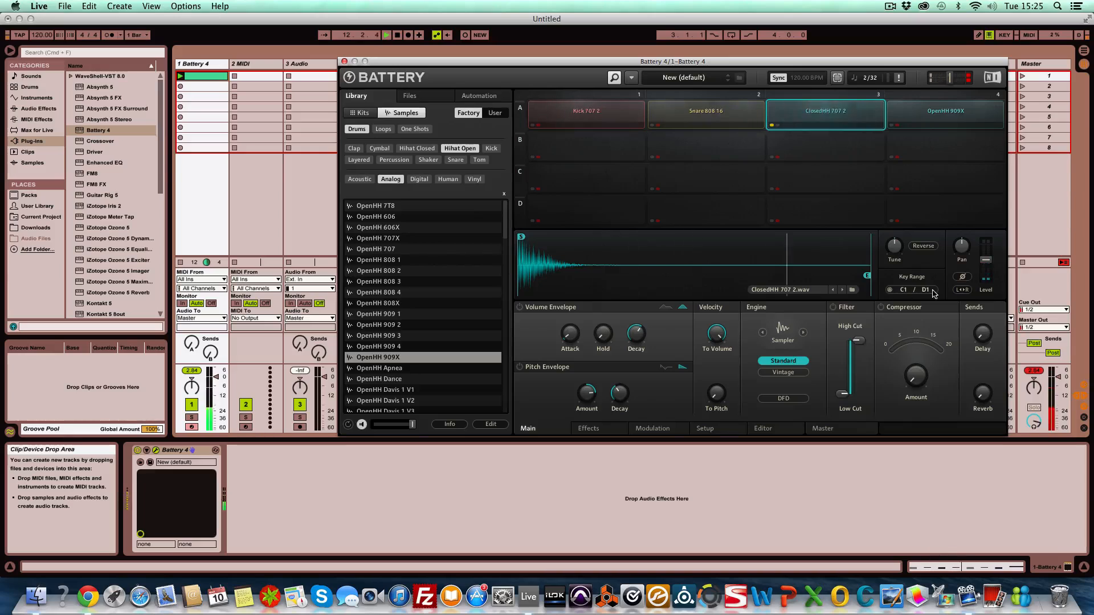
drag(904, 292, 913, 284)
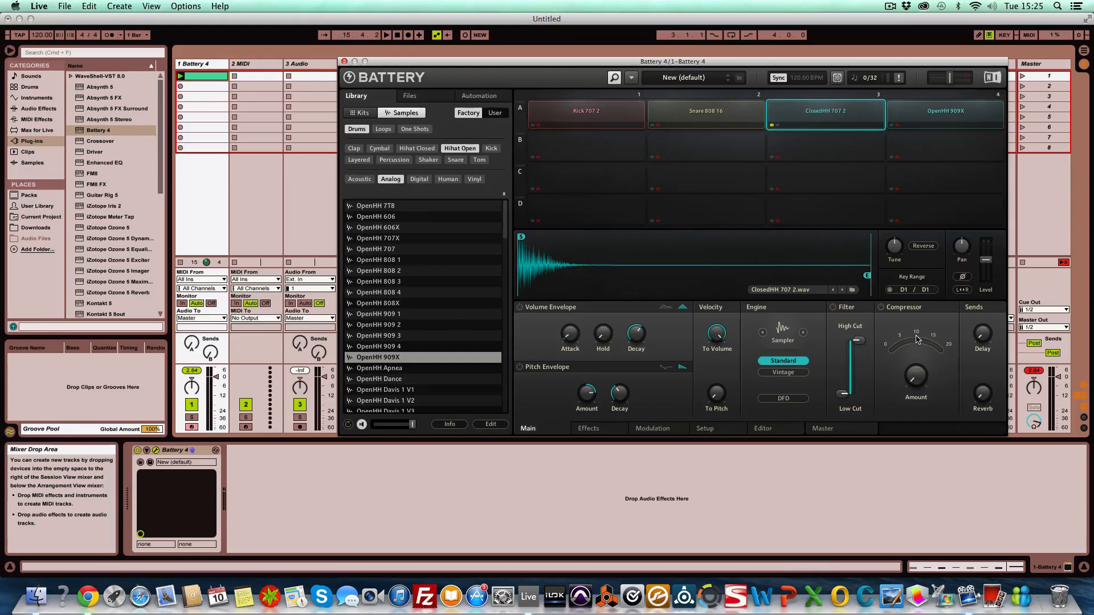
Audition analog closed hi-hats while the clip plays and load ClosedHH Bouncin 4 into cell B3
click(820, 150)
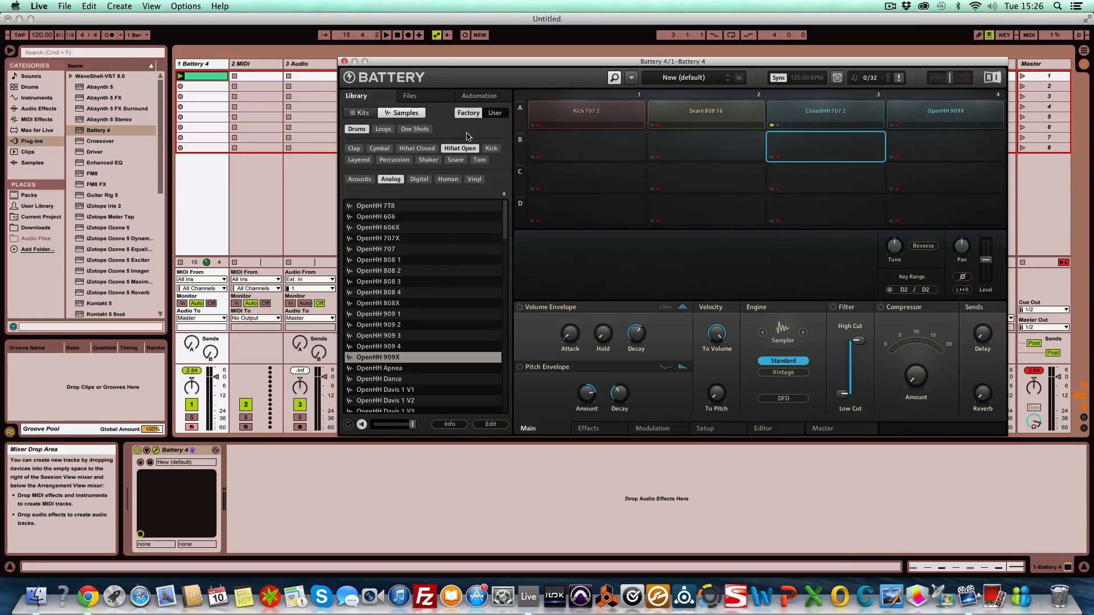
click(416, 148)
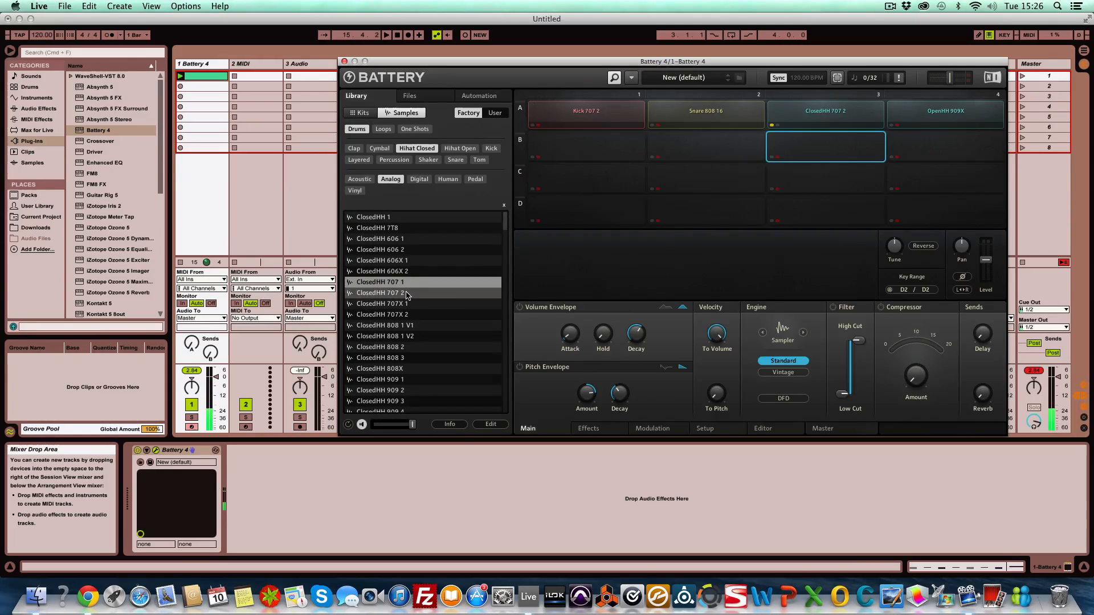
key(space)
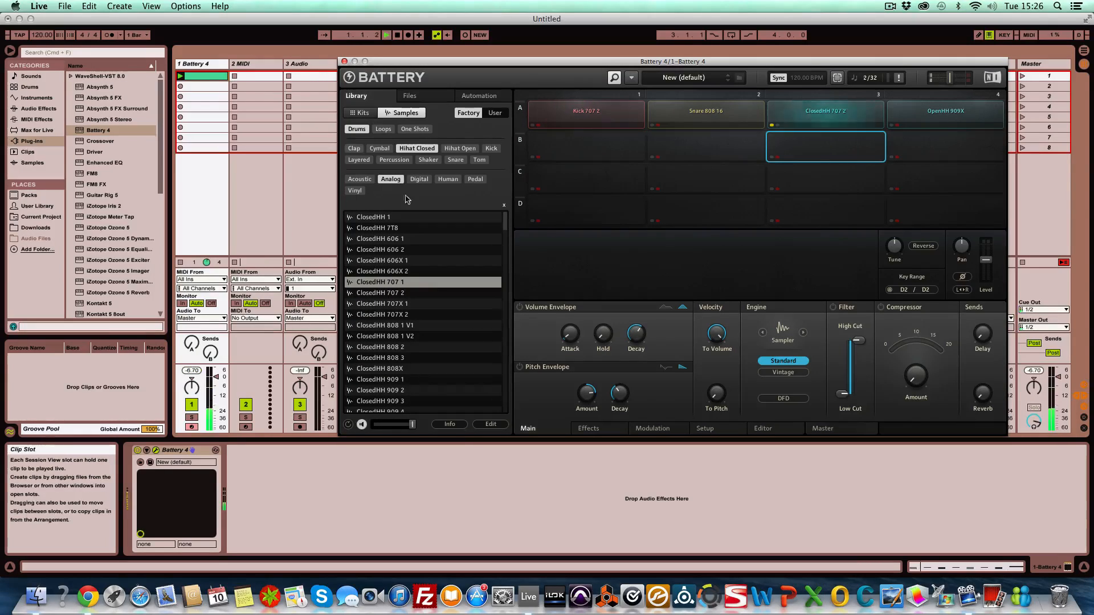
click(407, 327)
click(383, 369)
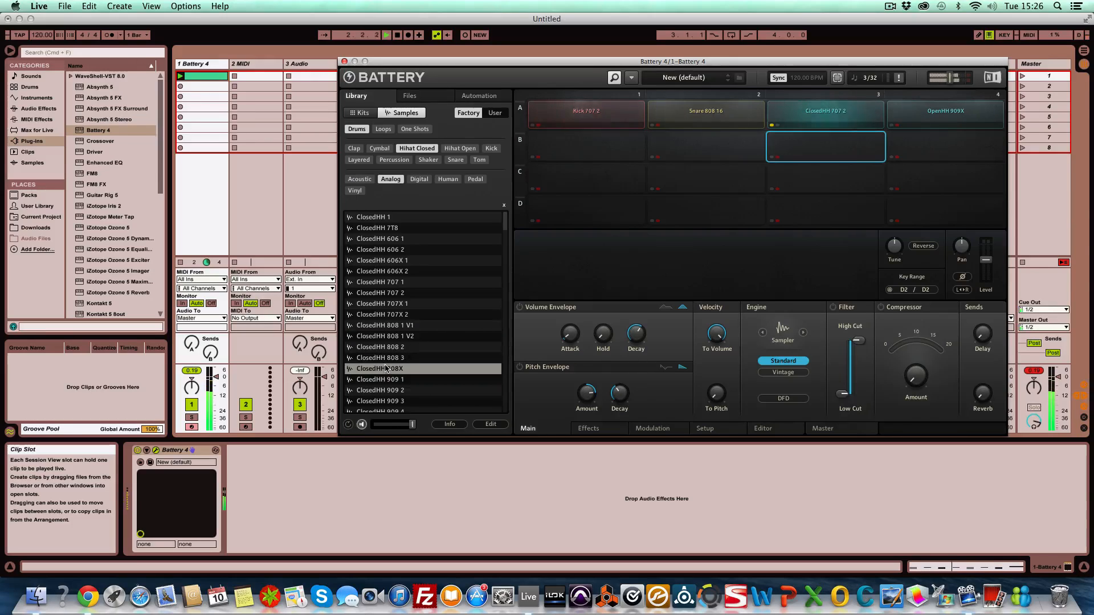
click(381, 249)
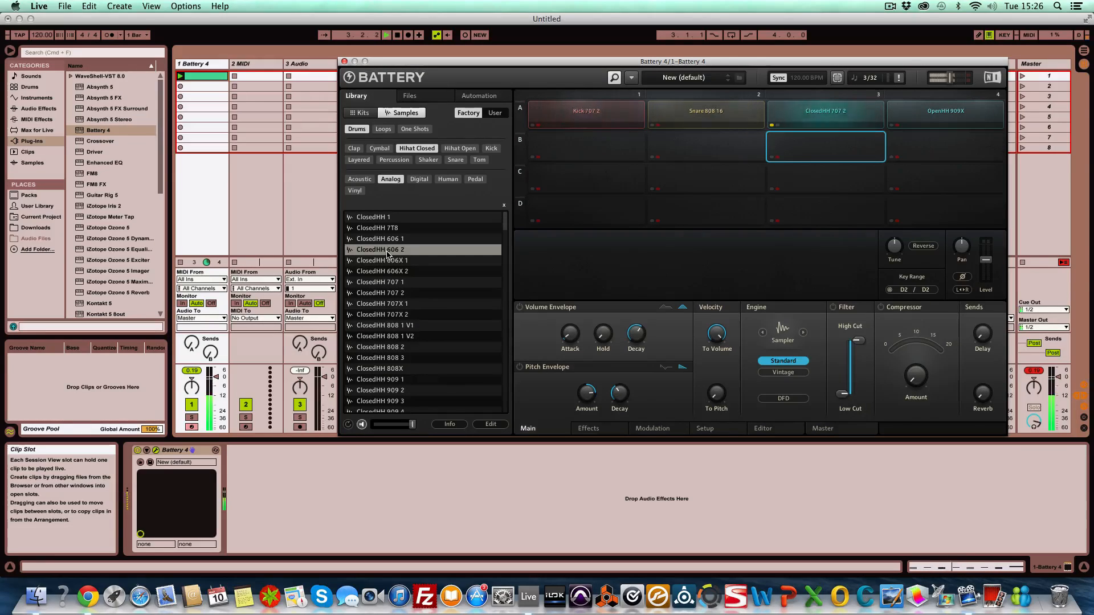
scroll(397, 379, down, 3)
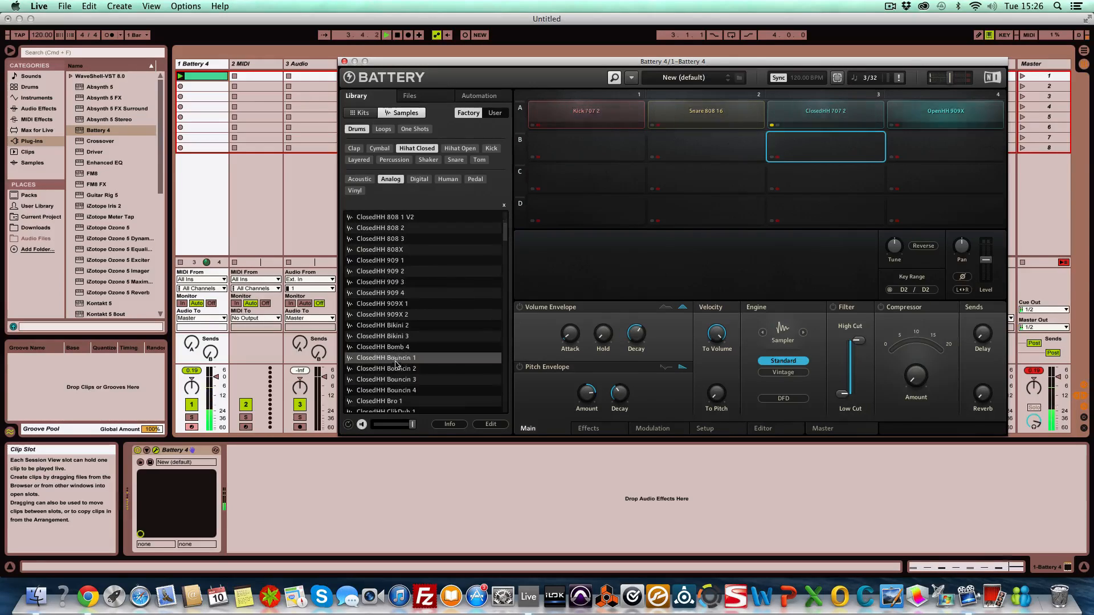
click(388, 392)
drag(387, 393, 827, 154)
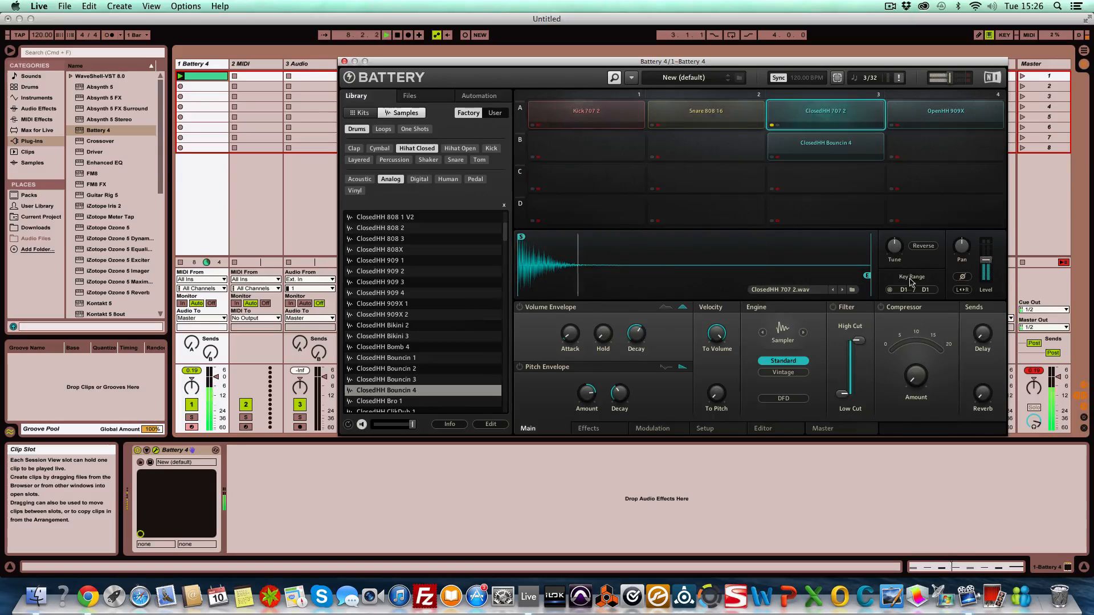
Set the key range of ClosedHH Bouncin 4 in cell B3 to D1, matching cell A3
click(847, 155)
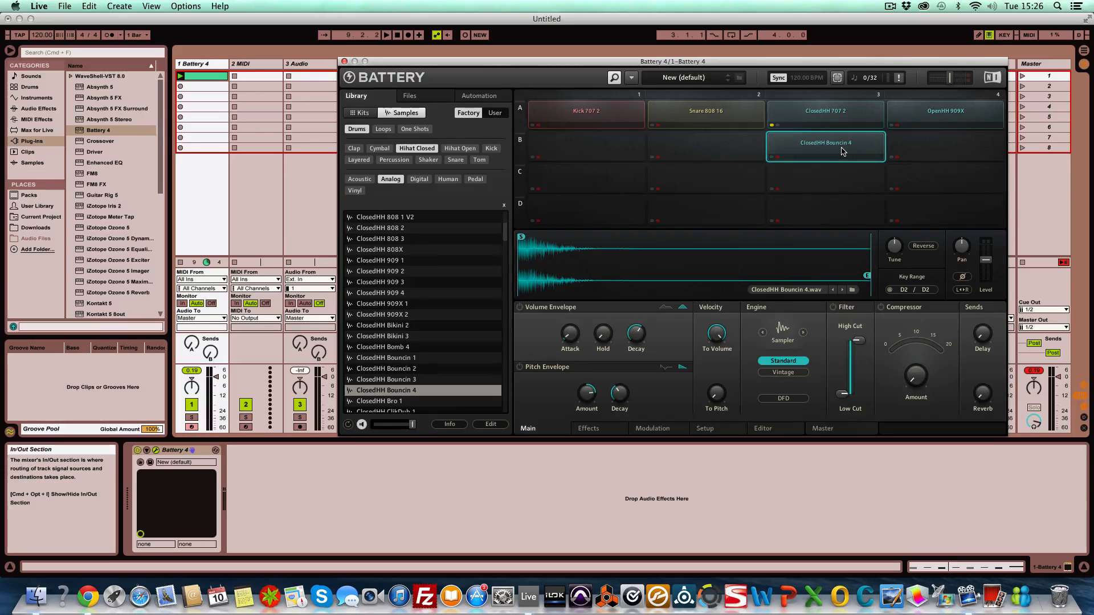
click(822, 119)
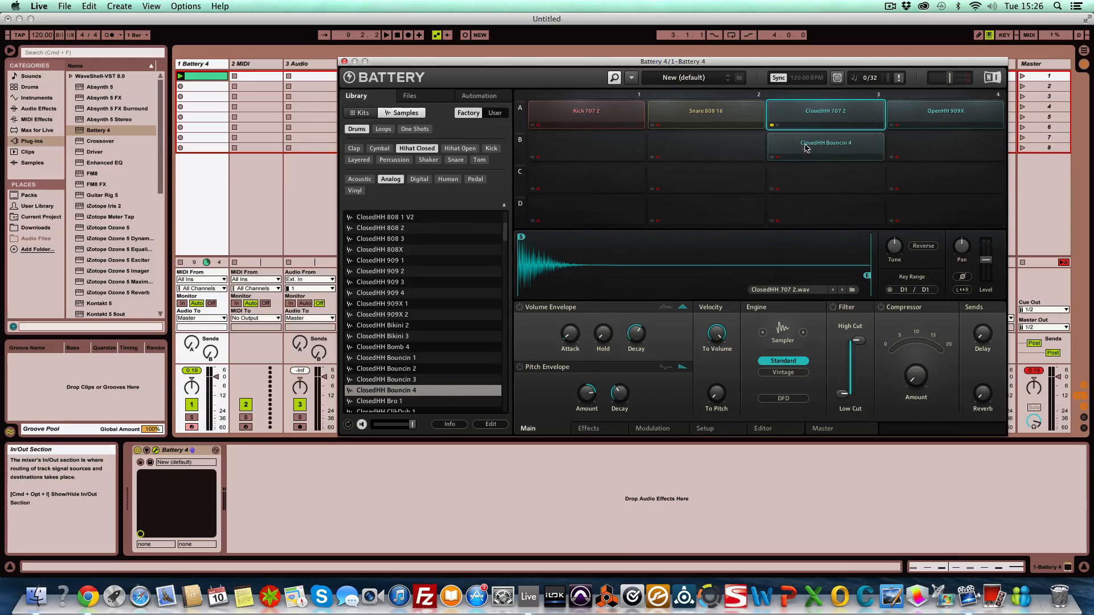
click(837, 152)
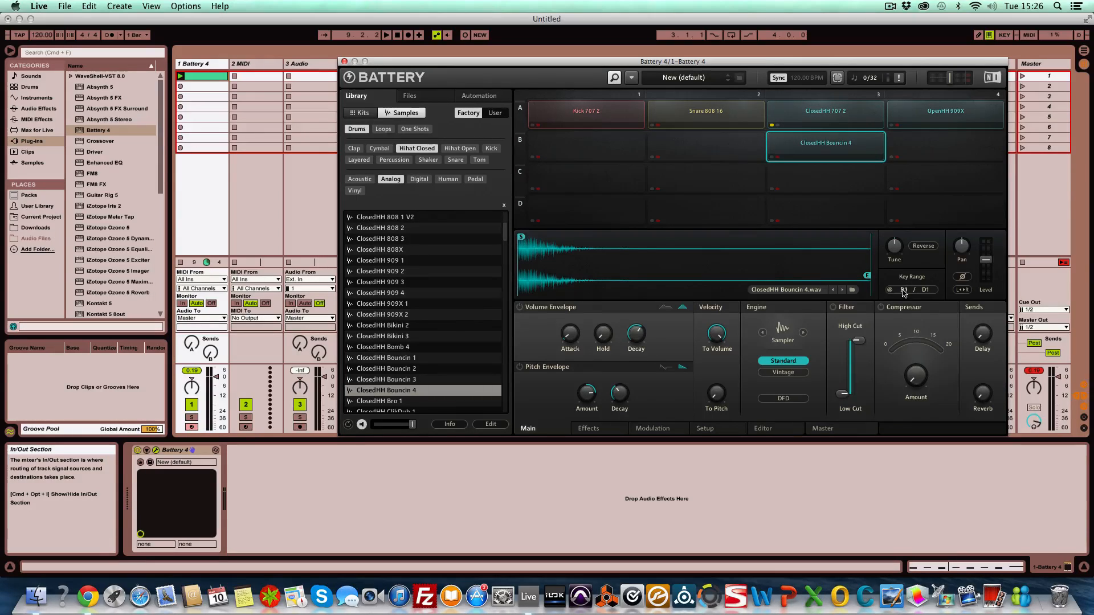
click(829, 114)
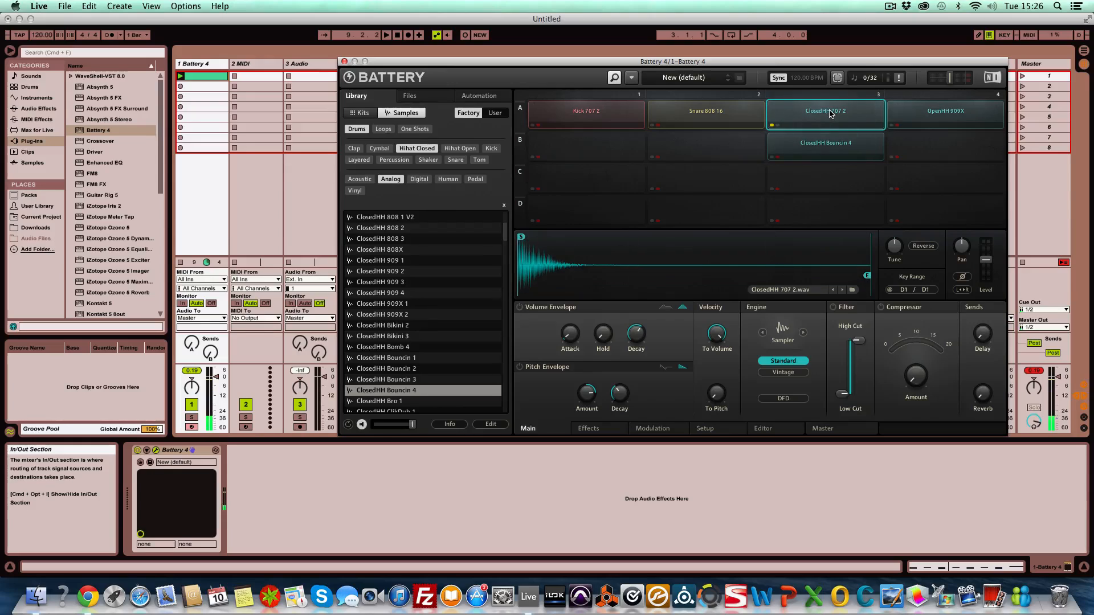
Solo cell B3 alongside A3, play the clip briefly, and trigger both closed hi-hat cells to compare their sounds
click(772, 160)
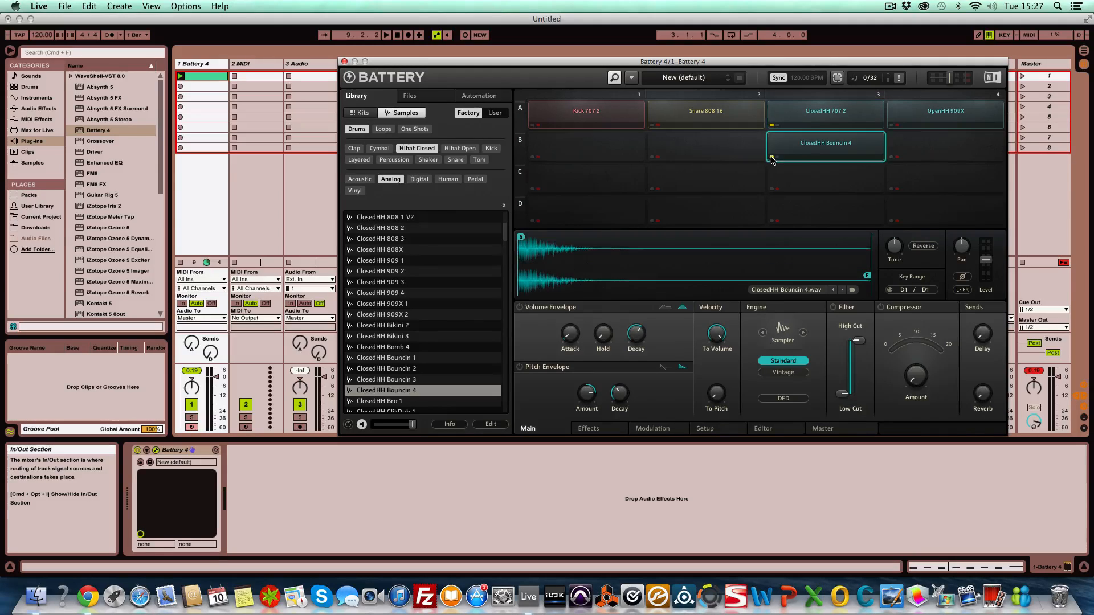
key(space)
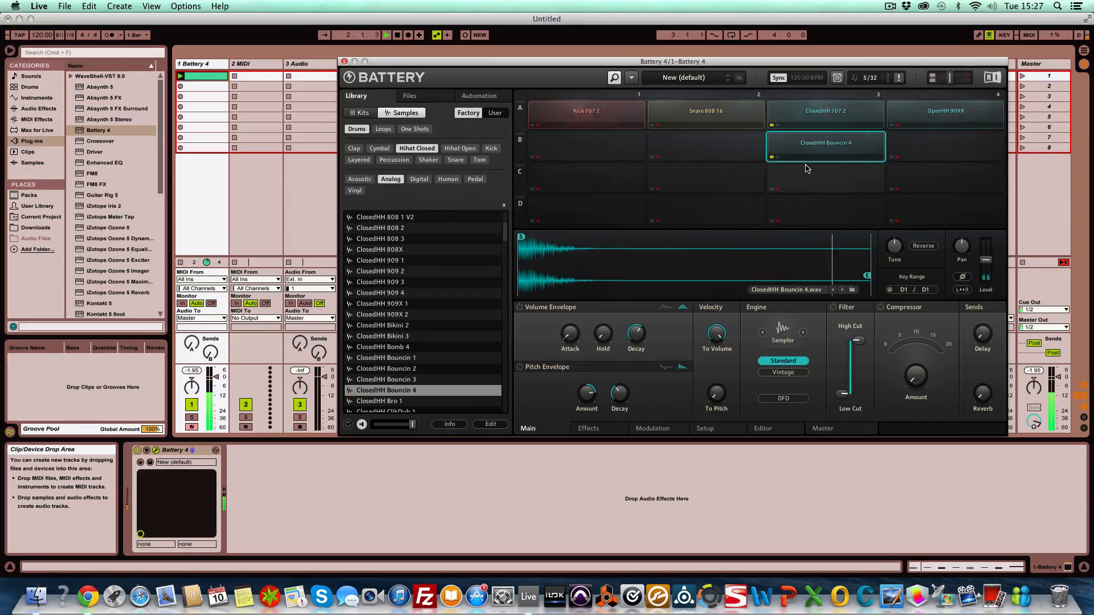
key(space)
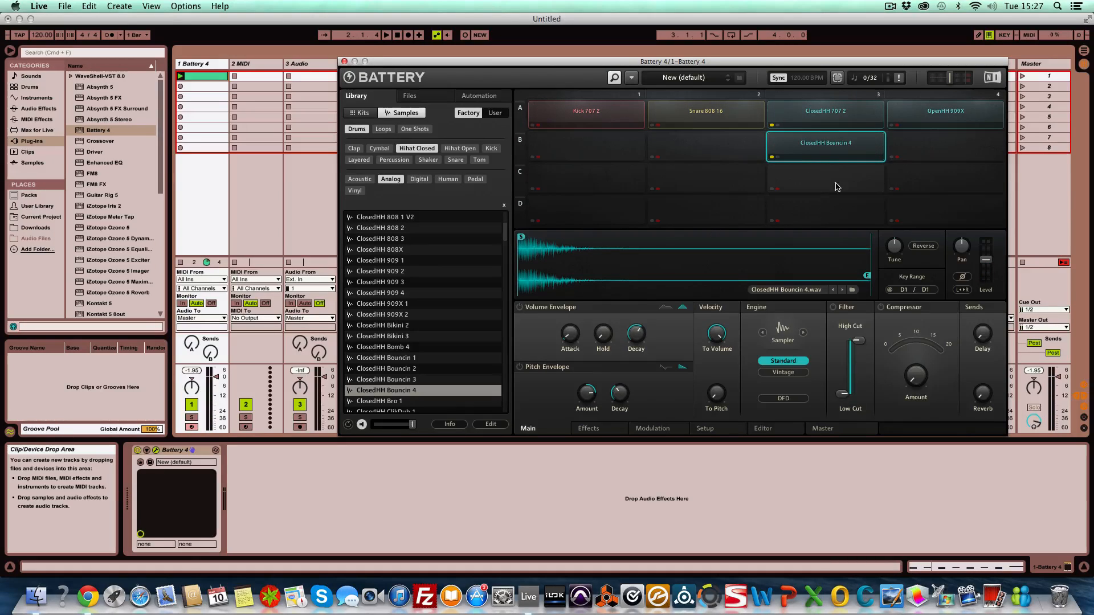
click(829, 160)
click(826, 150)
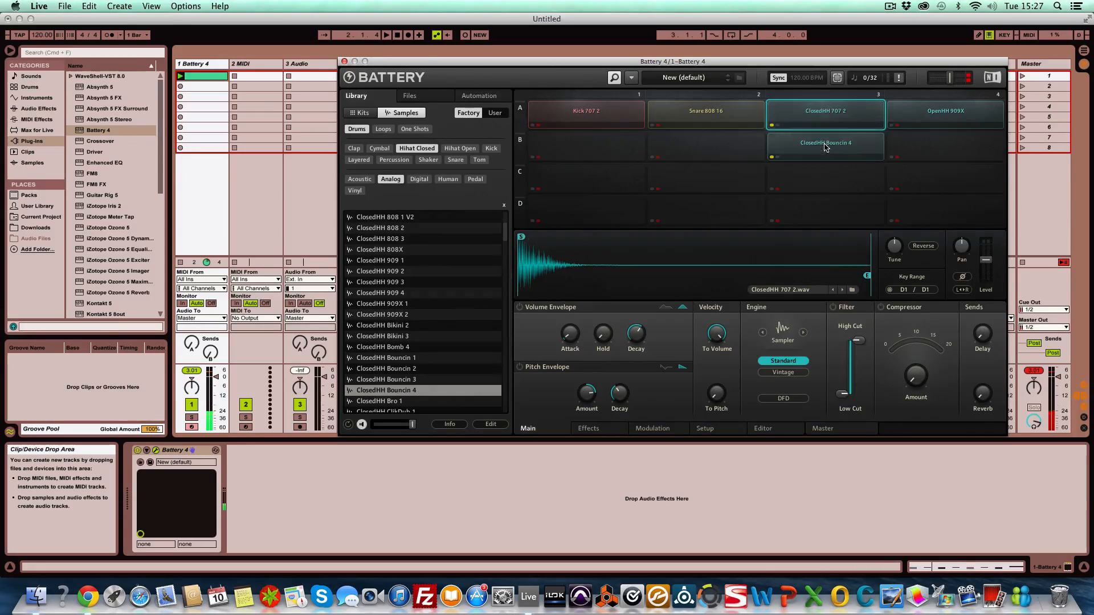
click(826, 148)
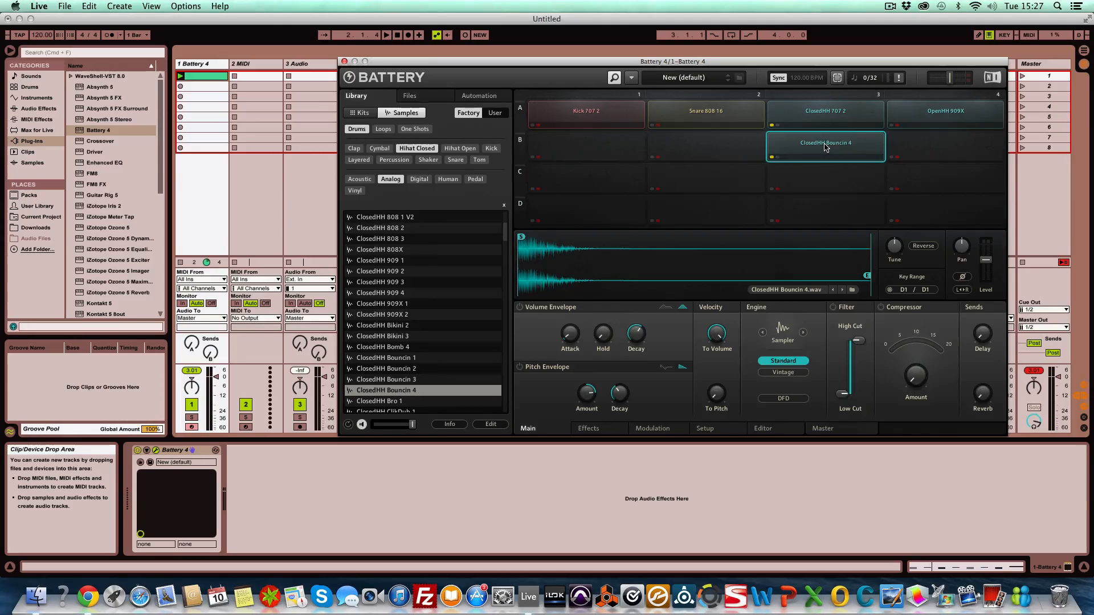
Adjust cell B3's sample to tune -2.40, pan 16.5 and volume -2.90 dB while the clip plays
click(762, 429)
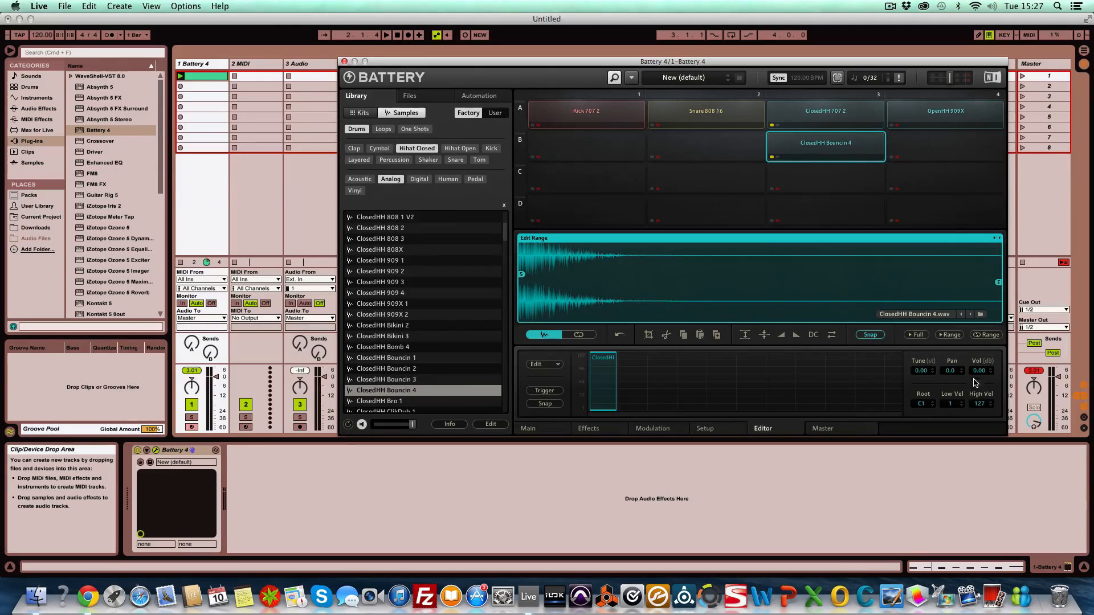
drag(980, 373, 978, 374)
key(space)
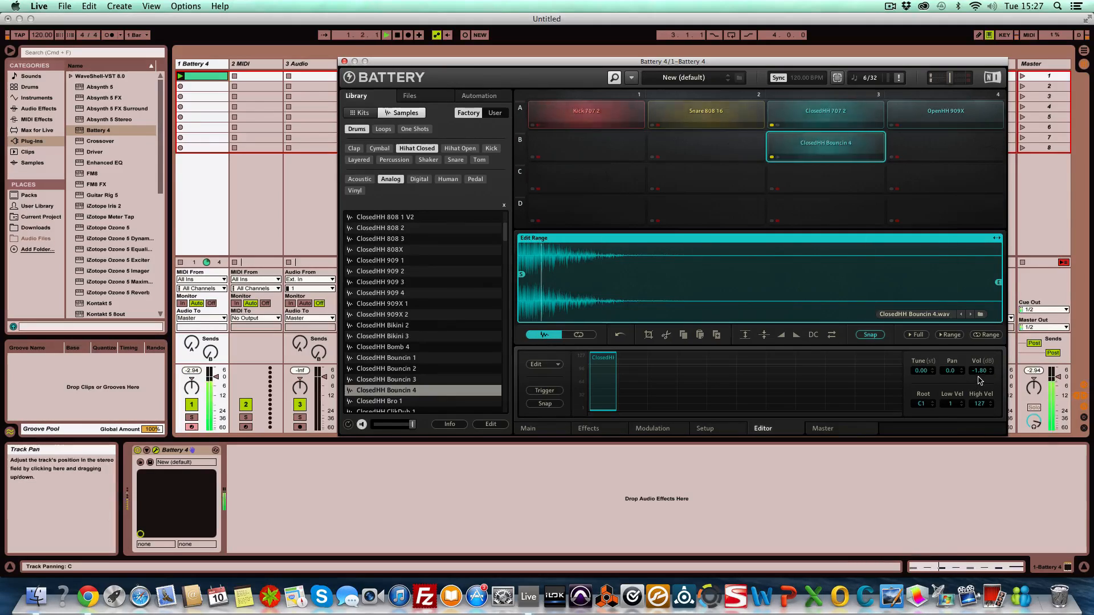
drag(980, 371, 921, 385)
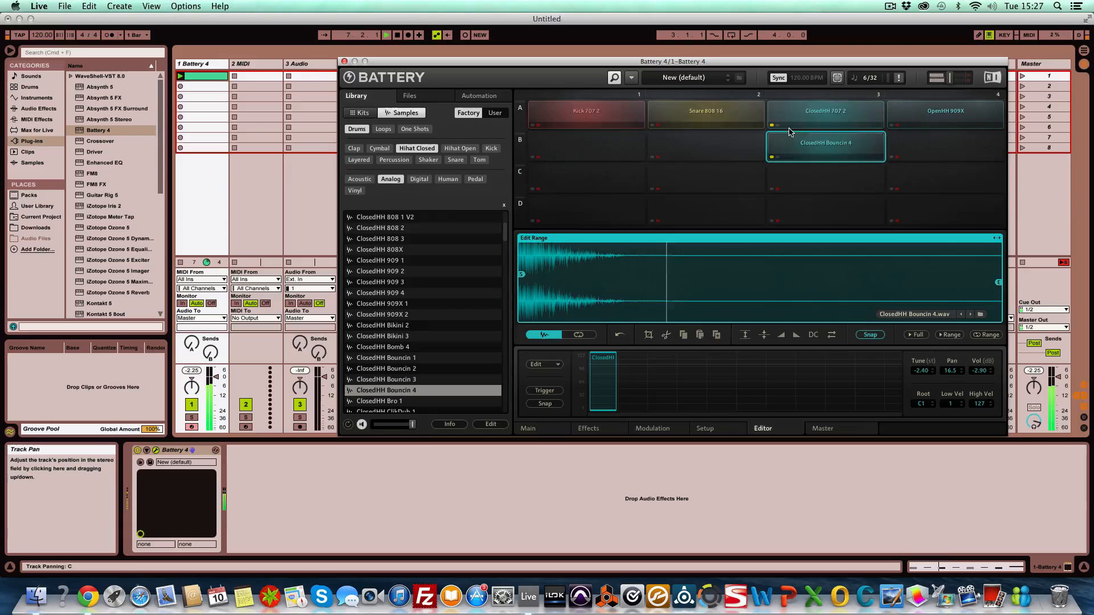
Unsolo cells B3 and A3 to hear the hi-hats with the whole kit, and stop playback
click(772, 157)
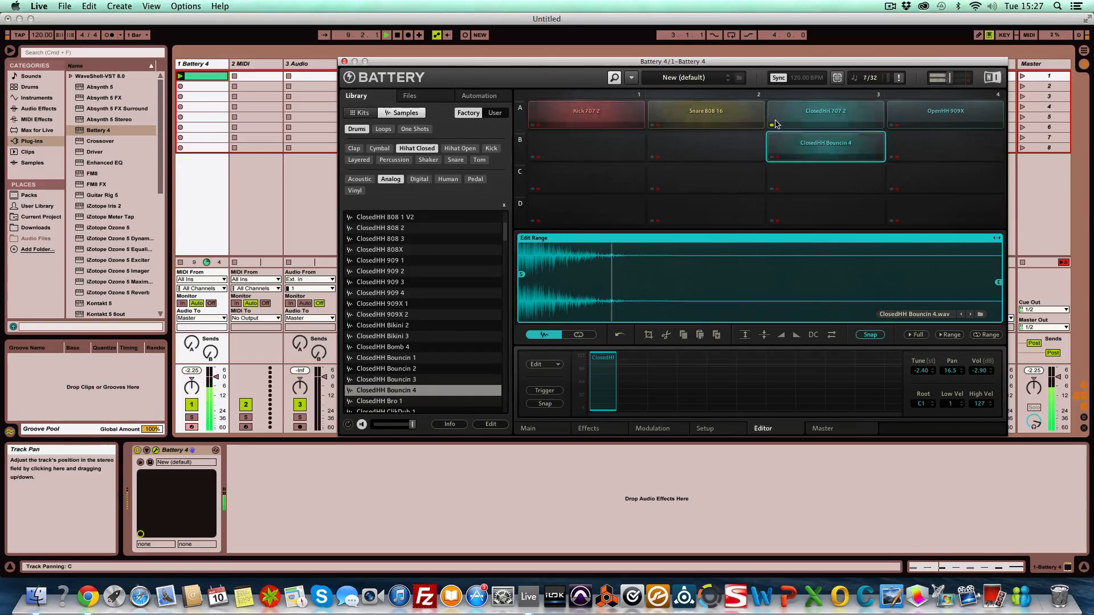
click(771, 125)
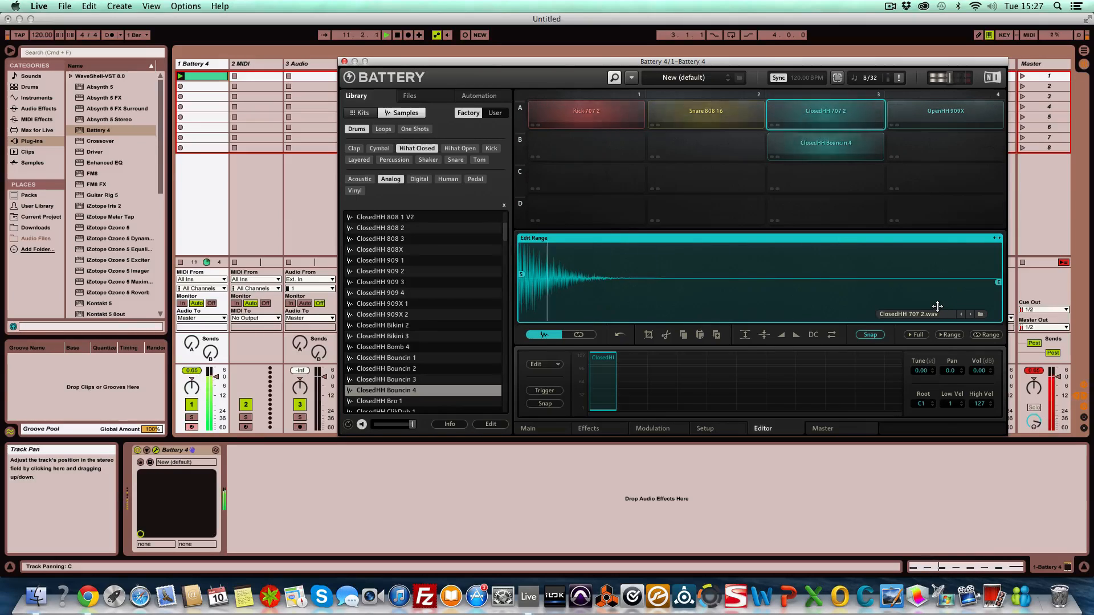
key(space)
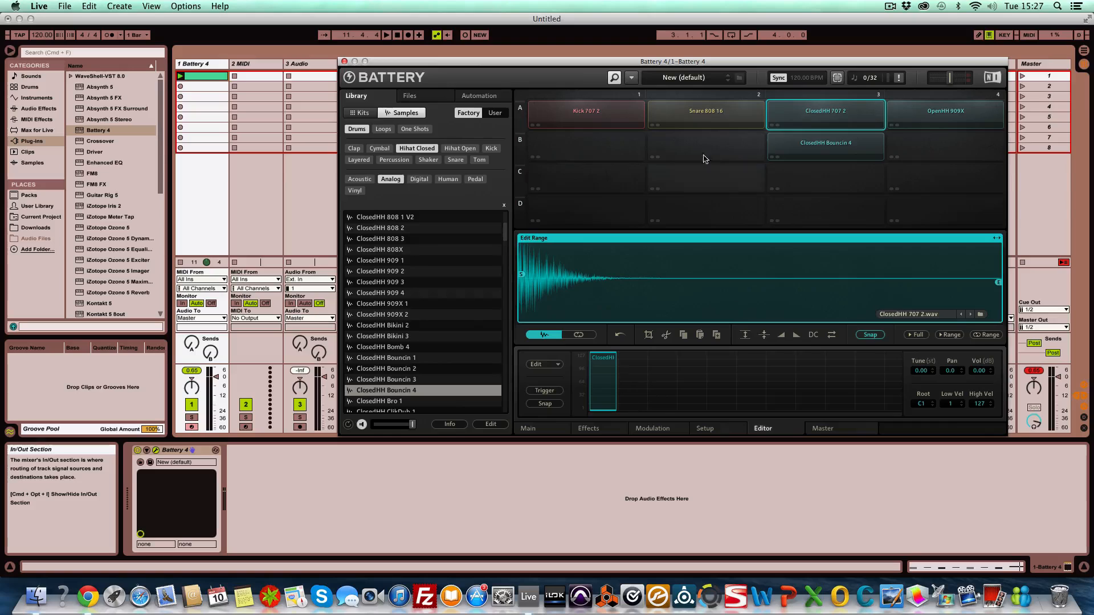
Solo snare cell A2, play the clip and audition analog snare samples, ending on Snare 909 21
click(690, 115)
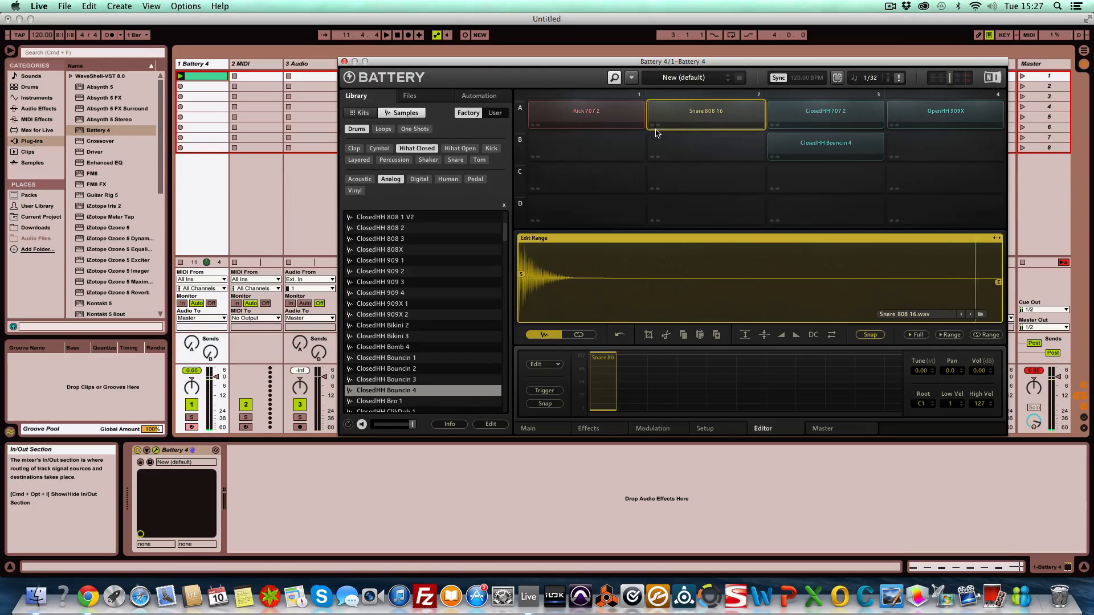
key(space)
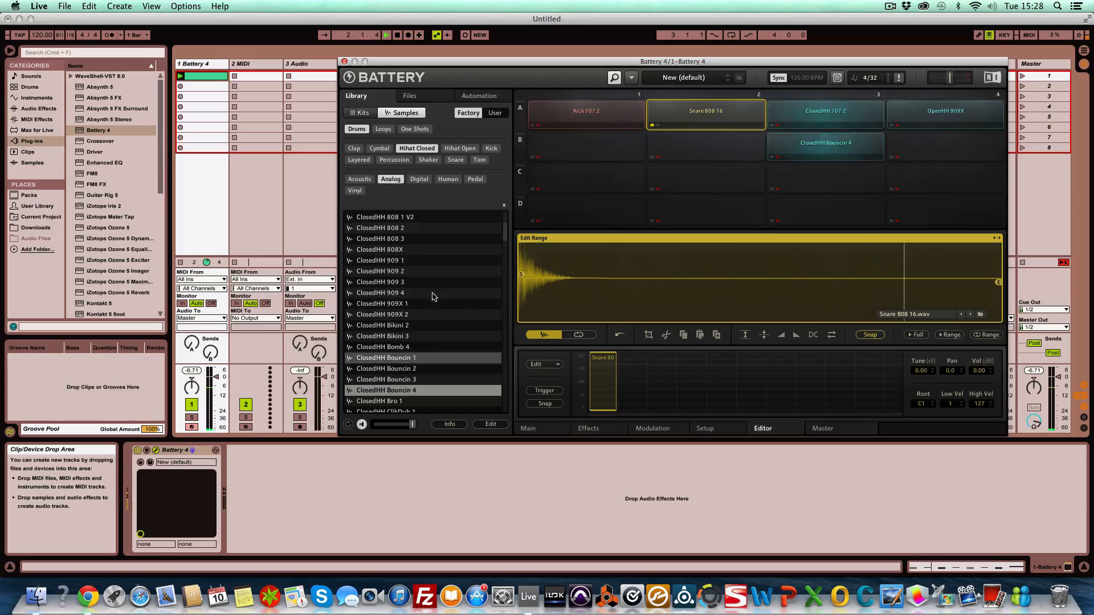
click(455, 160)
click(388, 336)
click(385, 370)
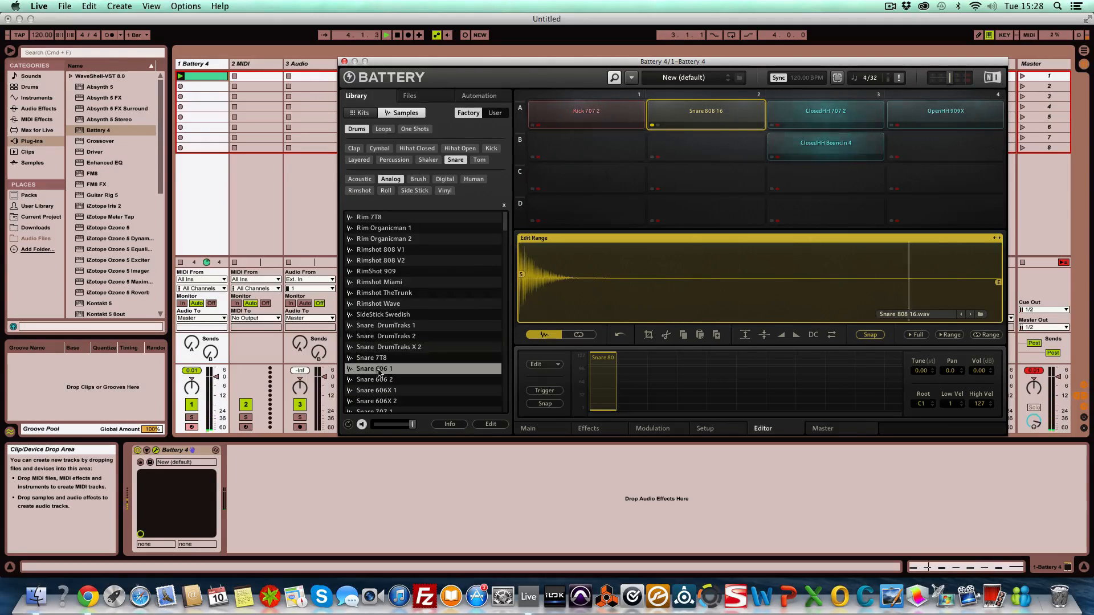
scroll(391, 385, down, 15)
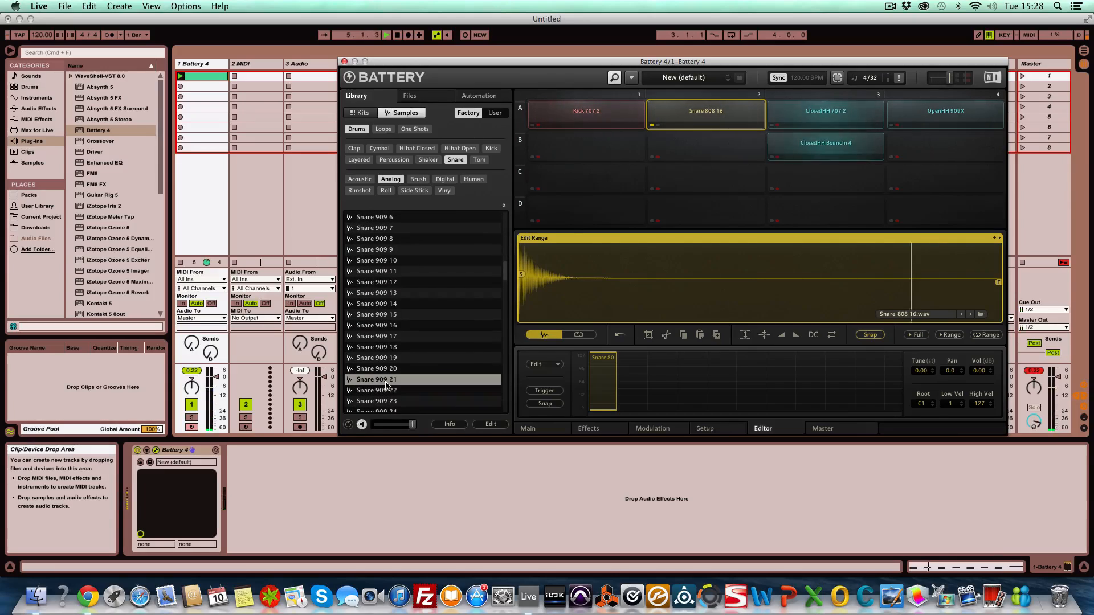
click(382, 387)
Add Snare 909 21 as a second layer beside Snare 808 16 in cell A2 and stop playback
drag(381, 380, 632, 382)
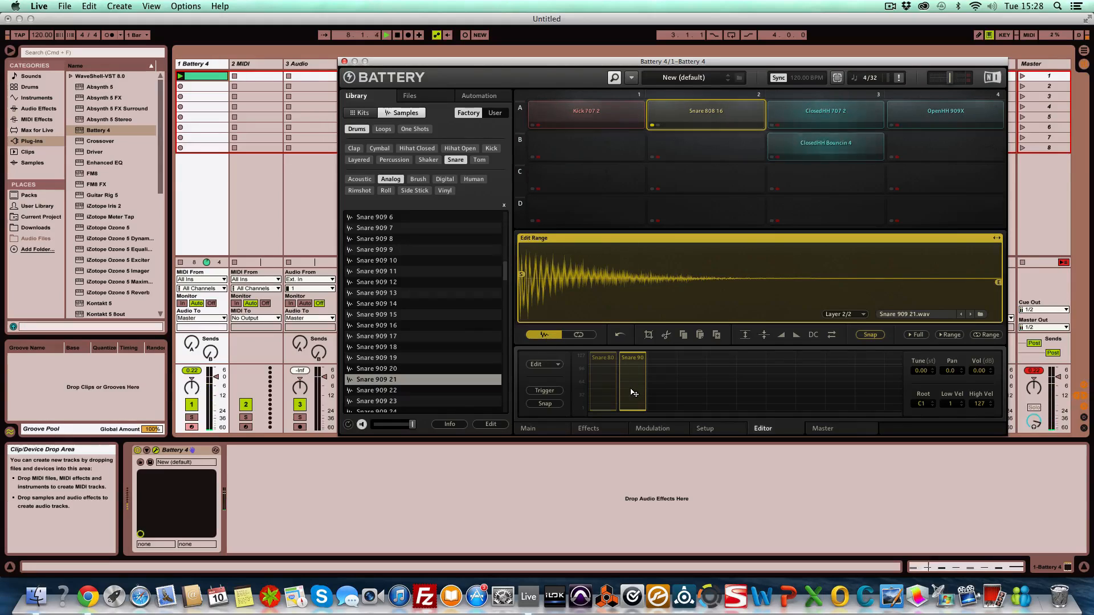
key(space)
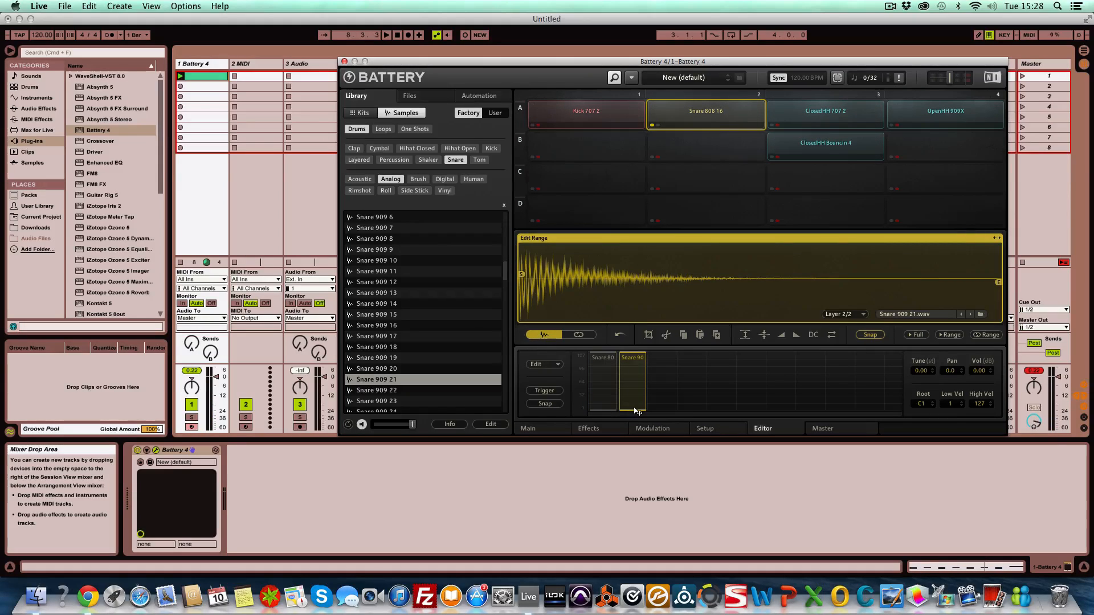
drag(634, 410, 633, 416)
click(600, 397)
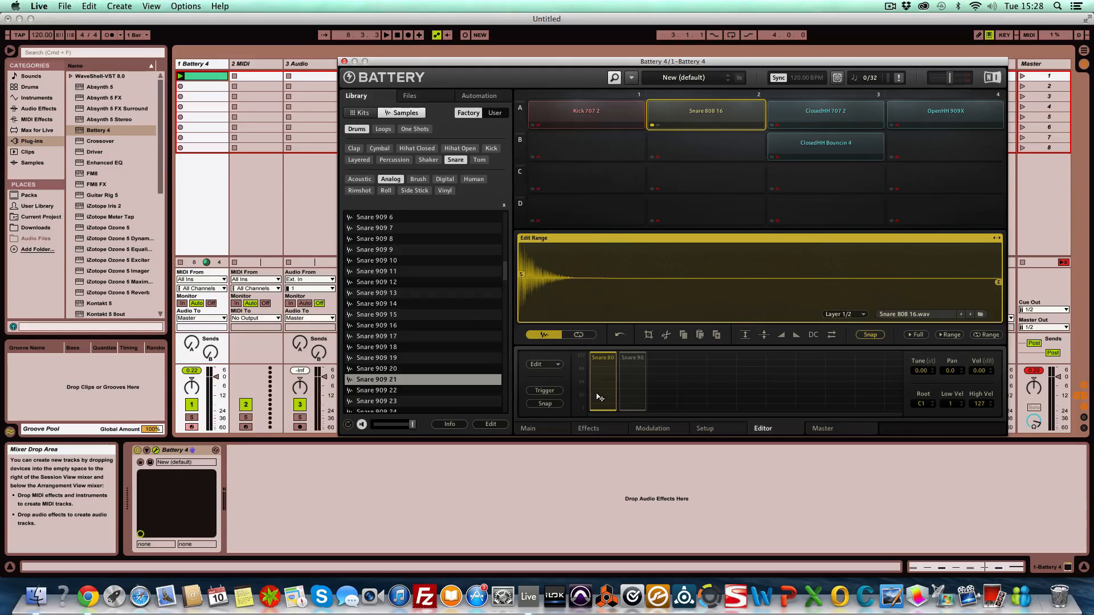
Shorten the Snare 909 21 layer by moving its end point to about the first fifth of the sample
click(633, 375)
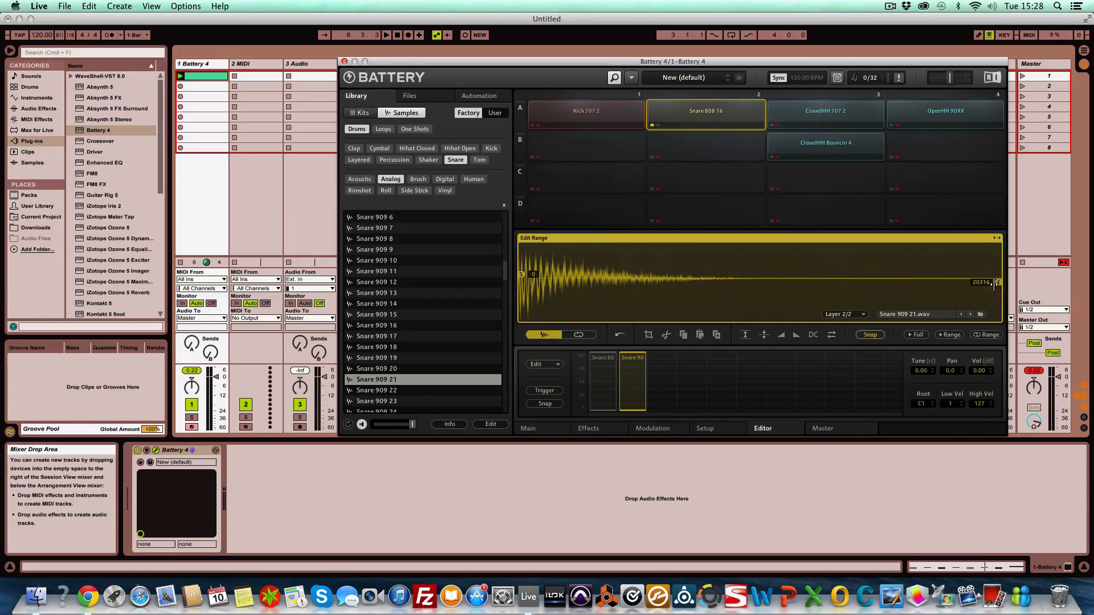
drag(994, 284, 609, 292)
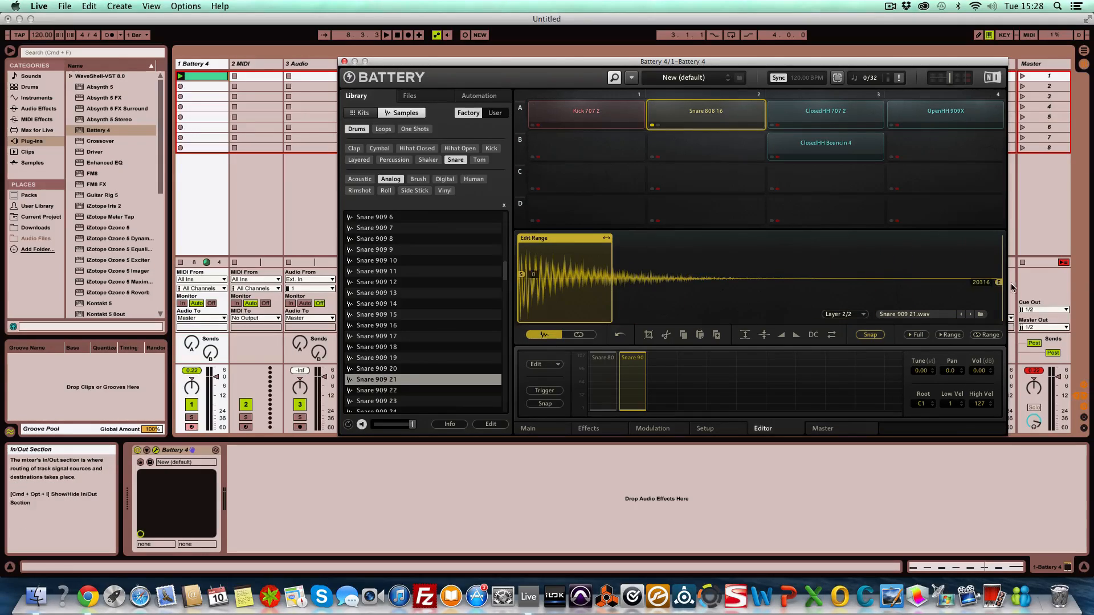
drag(999, 284, 609, 291)
Set the Snare 909 21 layer's tune to -1.20 and volume to -2.70 dB while the clip plays
key(space)
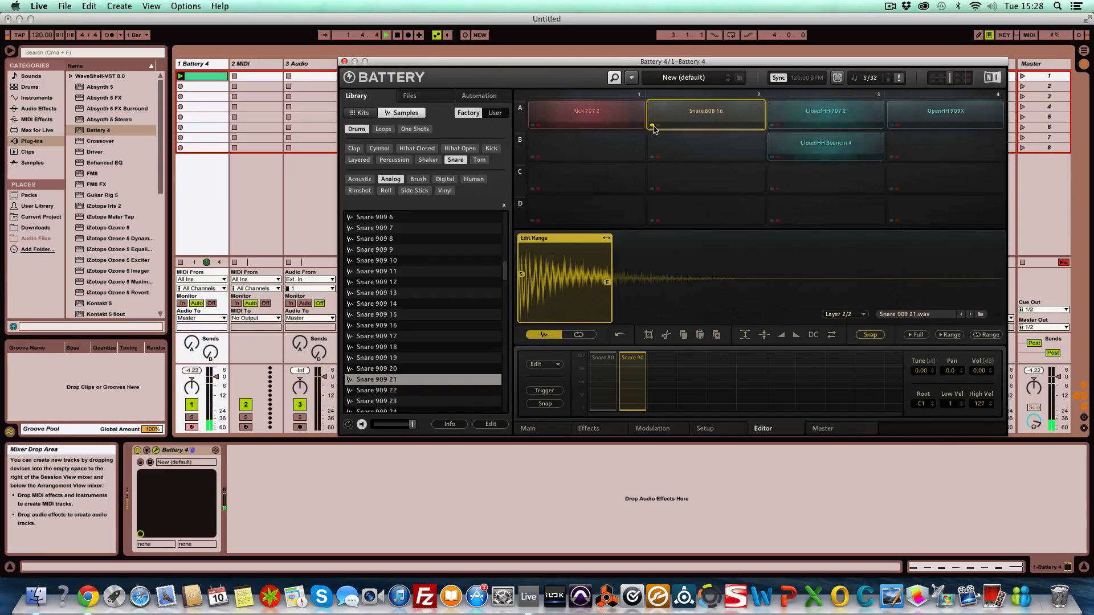
key(space)
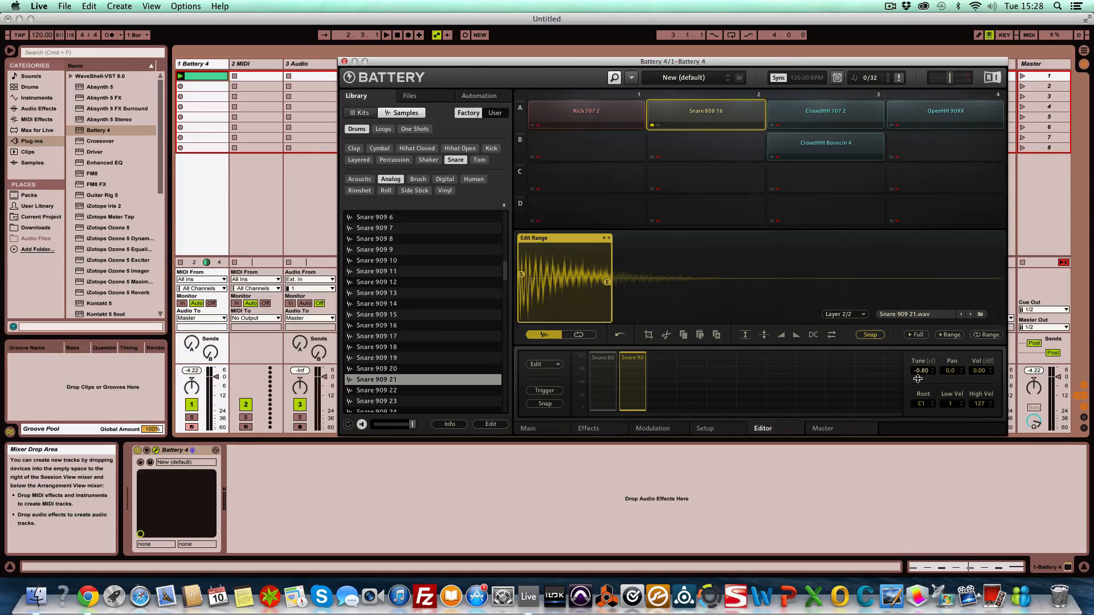
key(space)
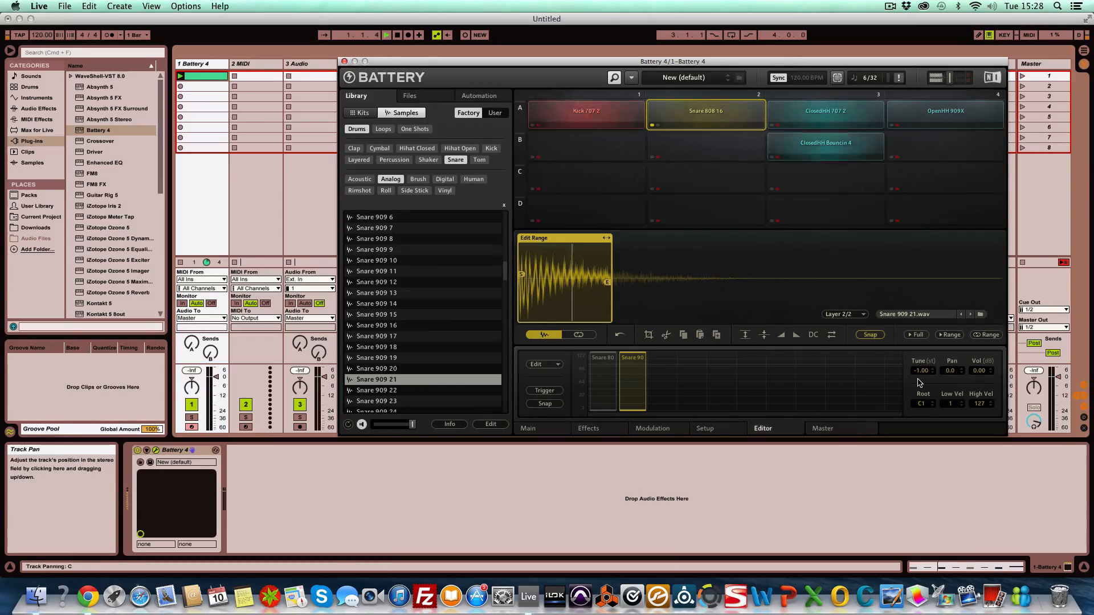
mouse_move(921, 376)
mouse_down()
mouse_move(918, 454)
mouse_move(916, 374)
mouse_up()
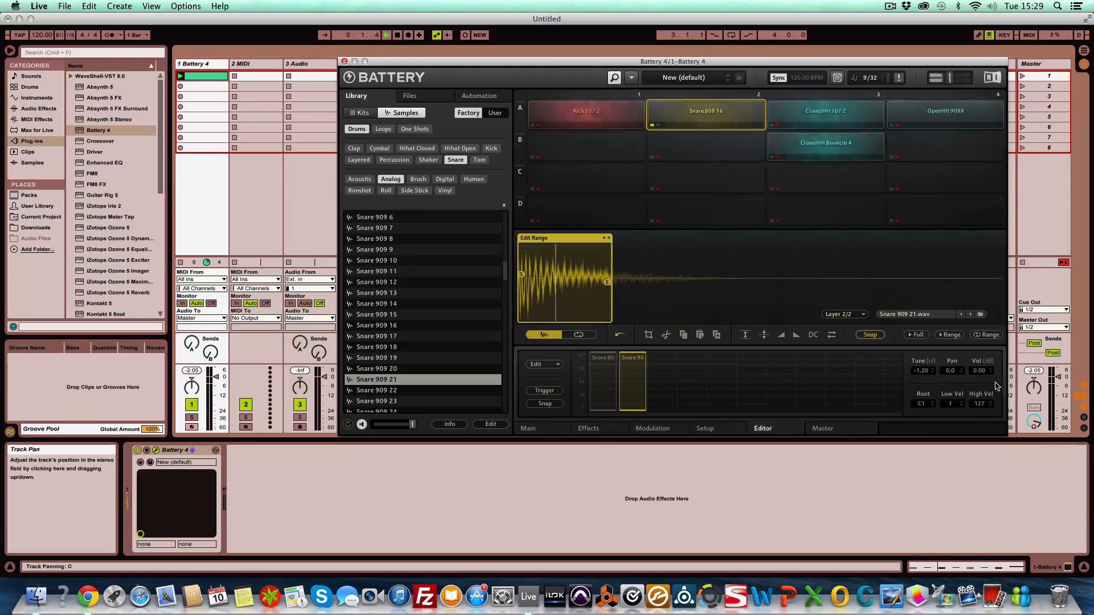
drag(980, 375, 979, 386)
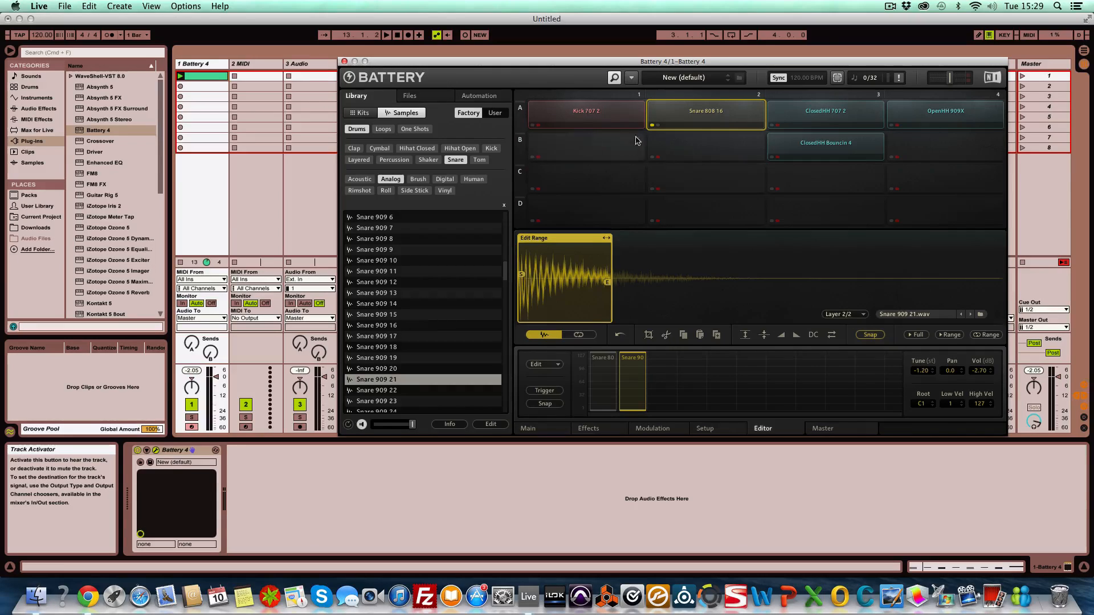
Unsolo snare cell A2 and trigger cells A3, B3 and A2 to hear the closed hi-hats and the layered snare
click(544, 430)
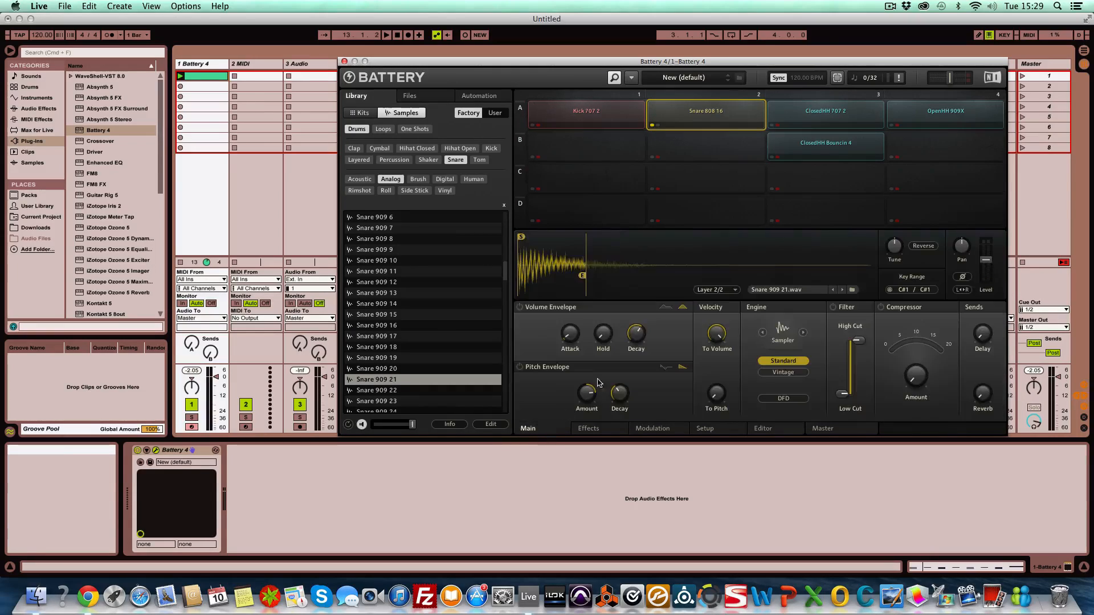
click(826, 116)
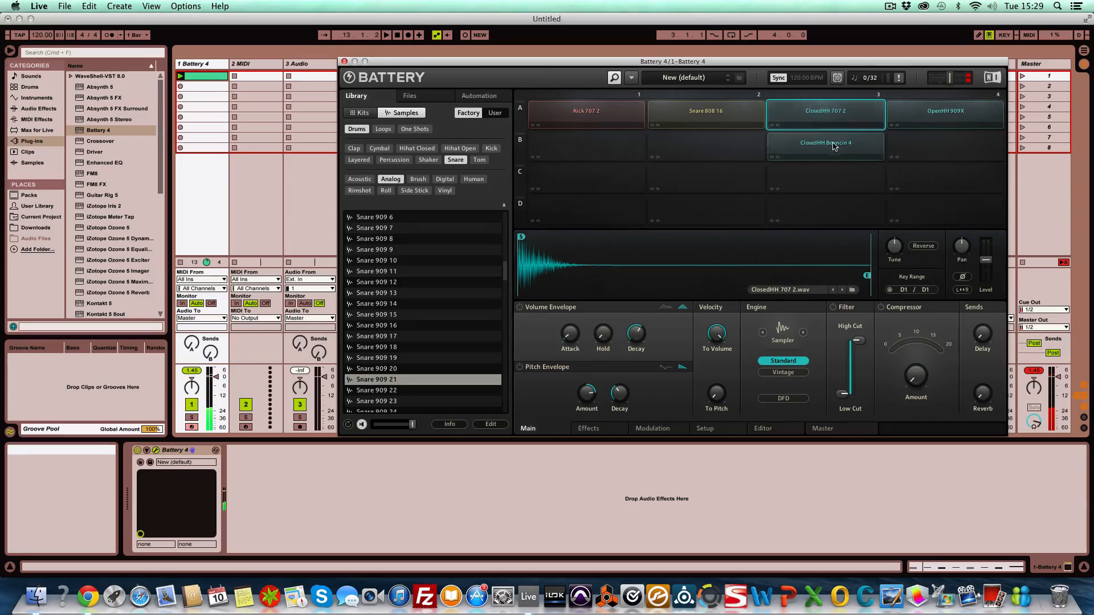
click(830, 138)
click(829, 113)
click(698, 108)
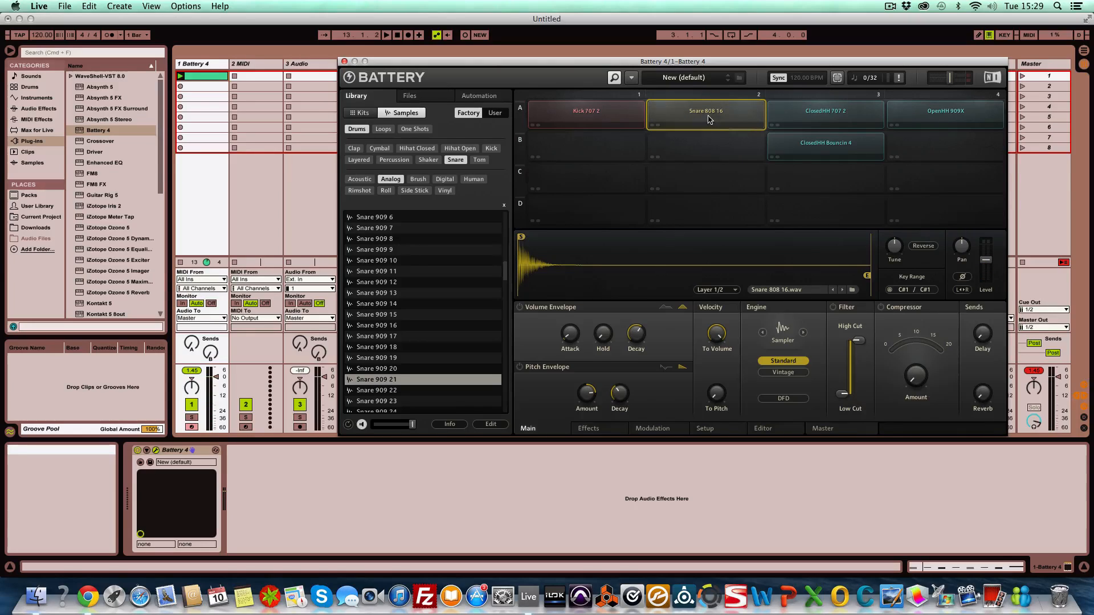
click(708, 117)
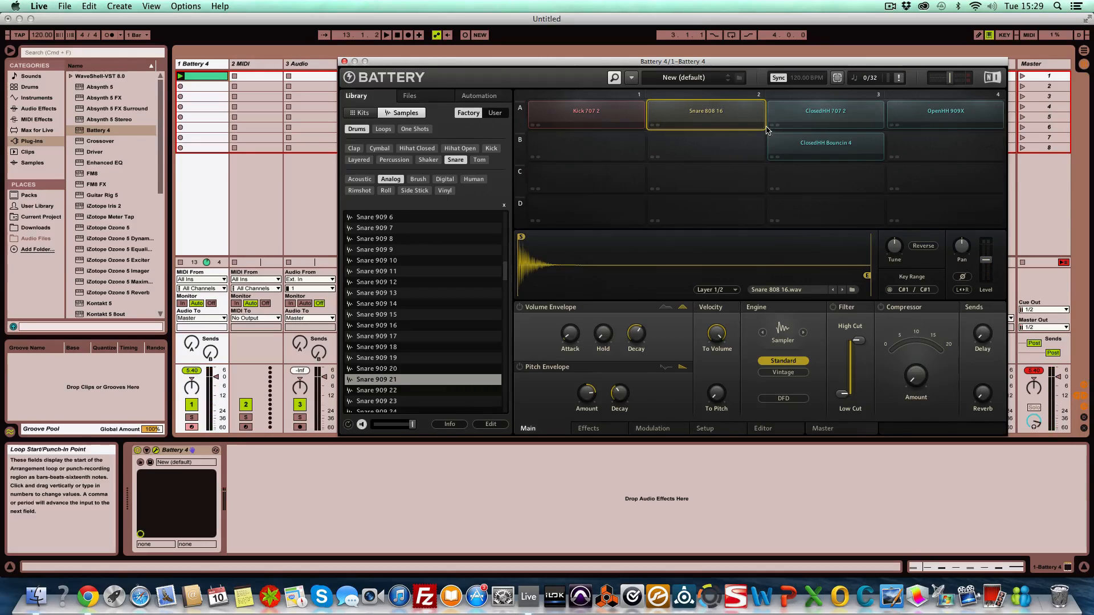
Enable the Saturation effect on snare cell A2 and compare its Drums and Tape modes during playback, keeping Tape
click(772, 433)
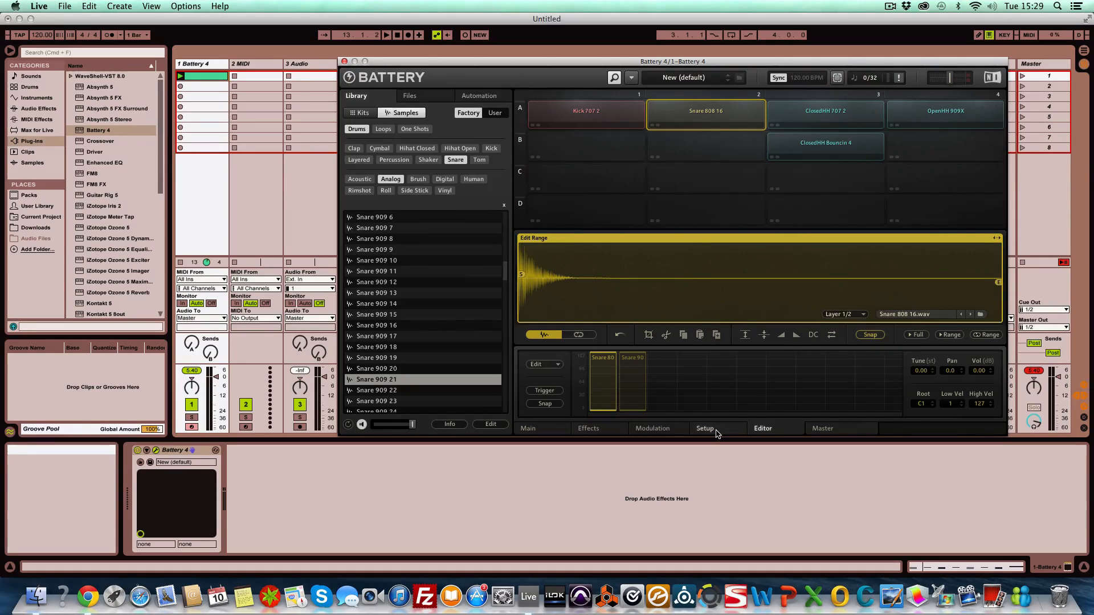
click(614, 431)
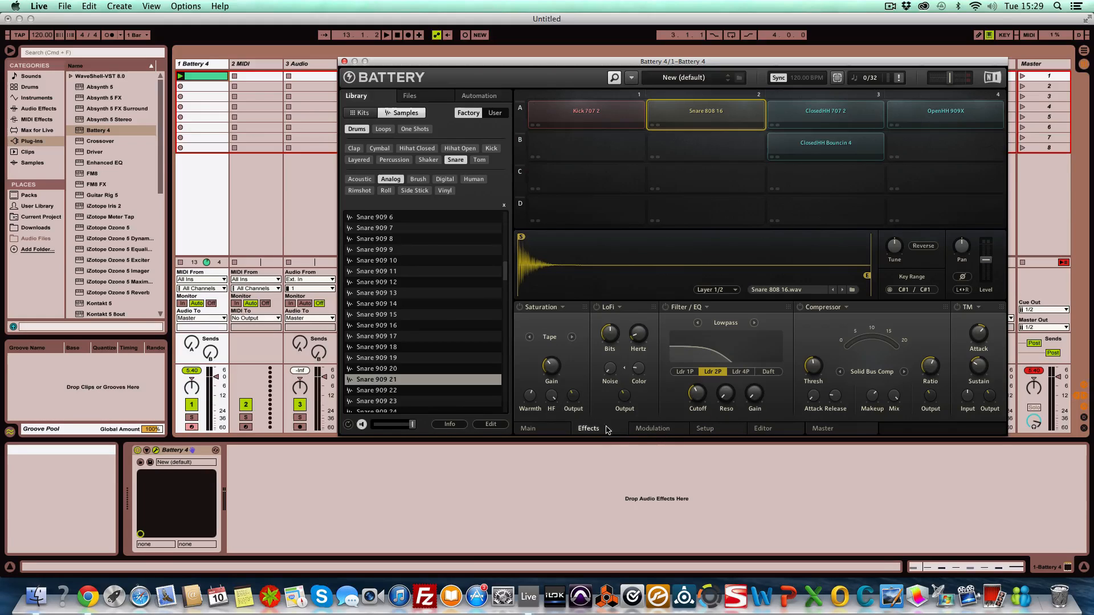
click(572, 338)
key(space)
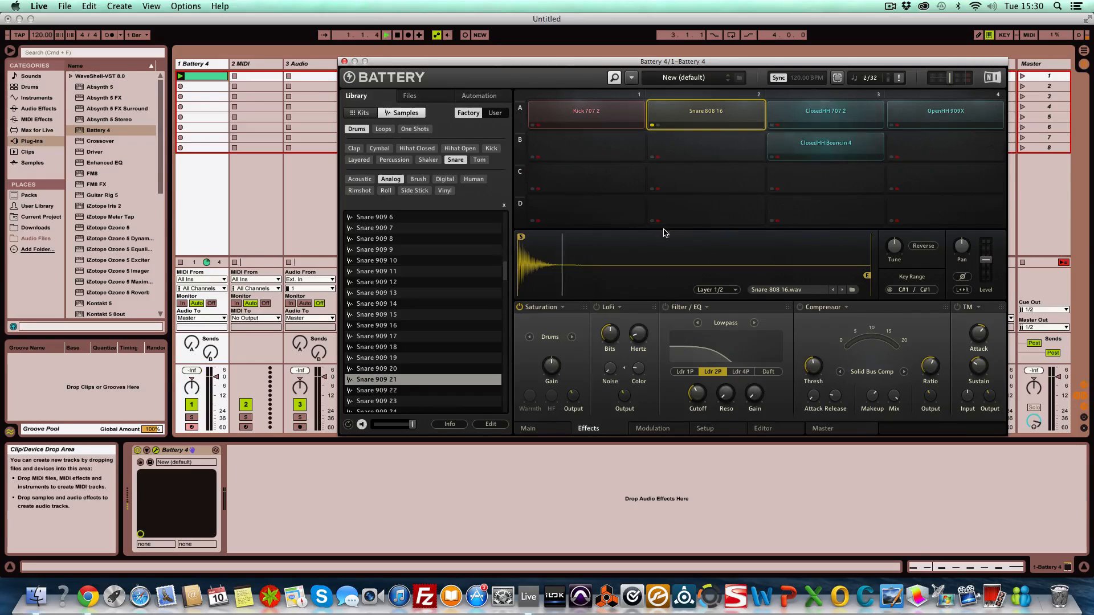
click(571, 338)
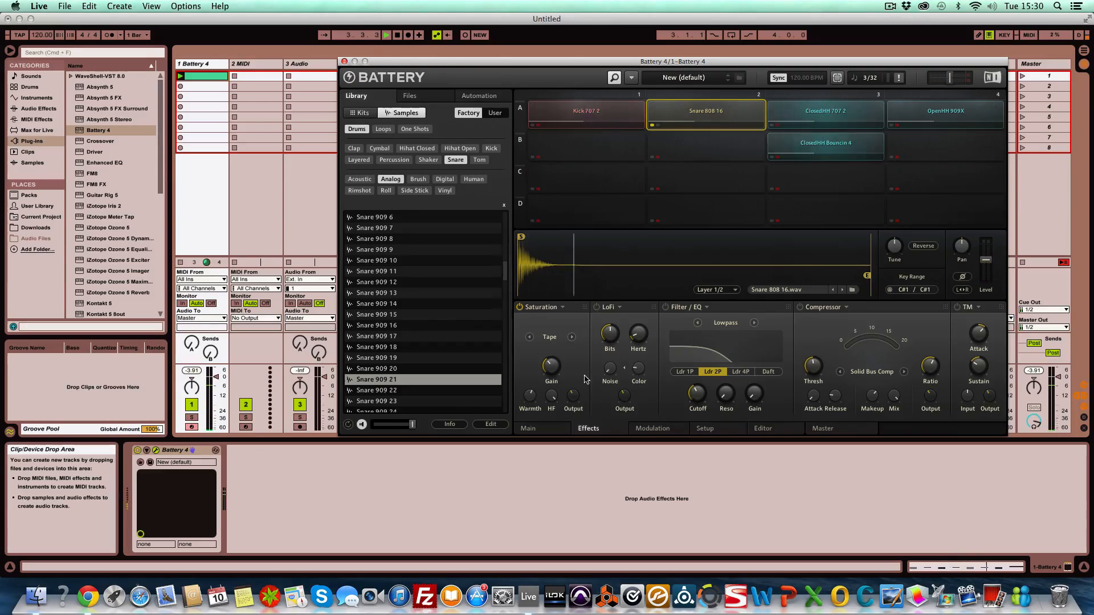
Adjust the snare's tape saturation warmth, HF and output while the clip plays, and stop playback
mouse_move(530, 399)
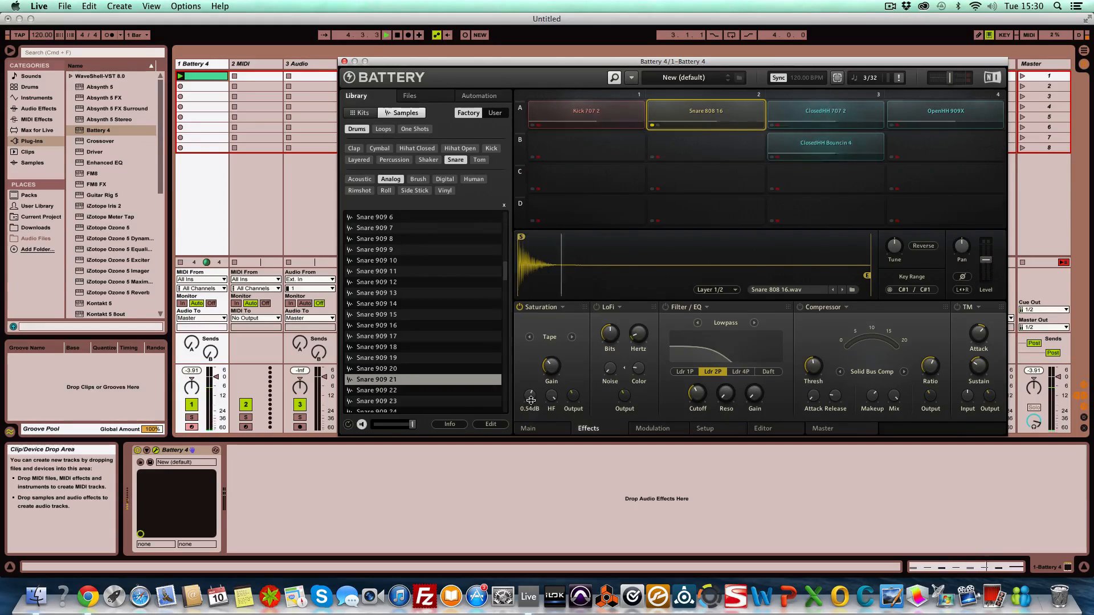
drag(530, 399, 538, 386)
drag(543, 381, 547, 433)
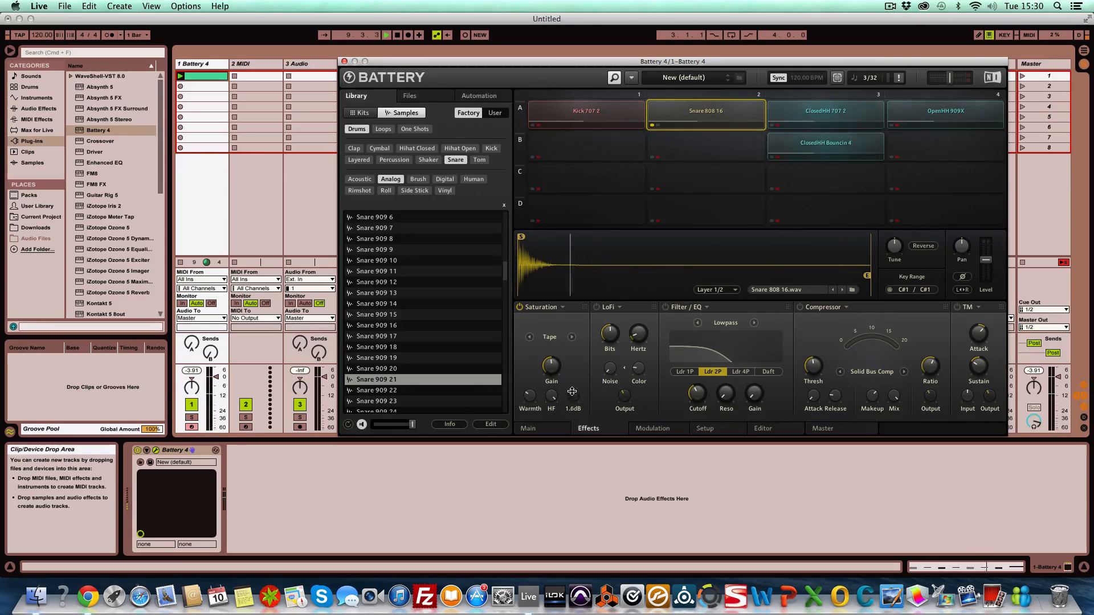
drag(571, 392, 573, 392)
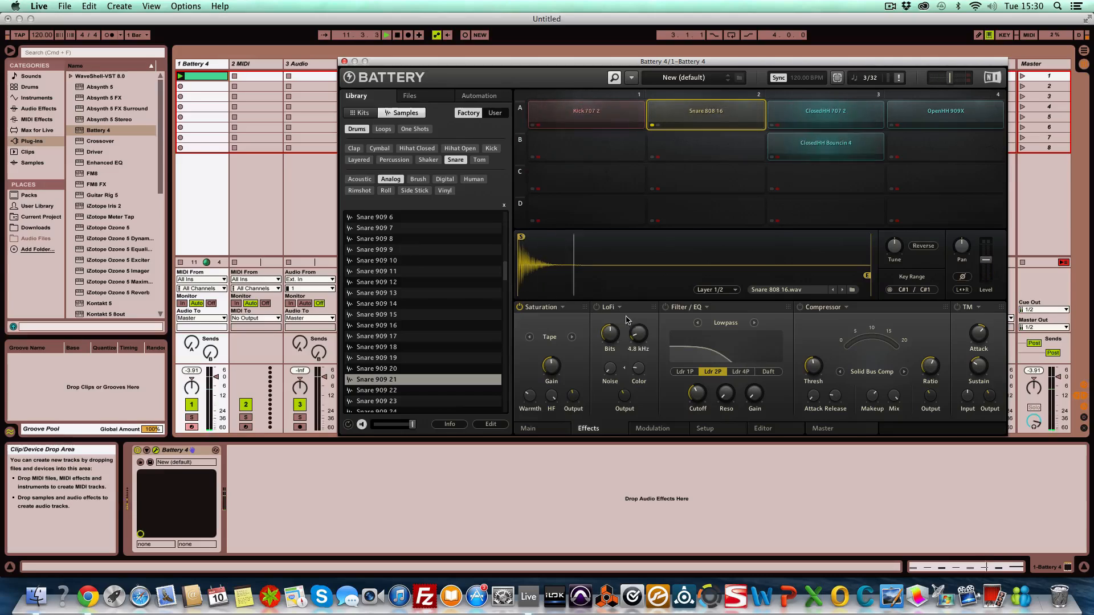
key(space)
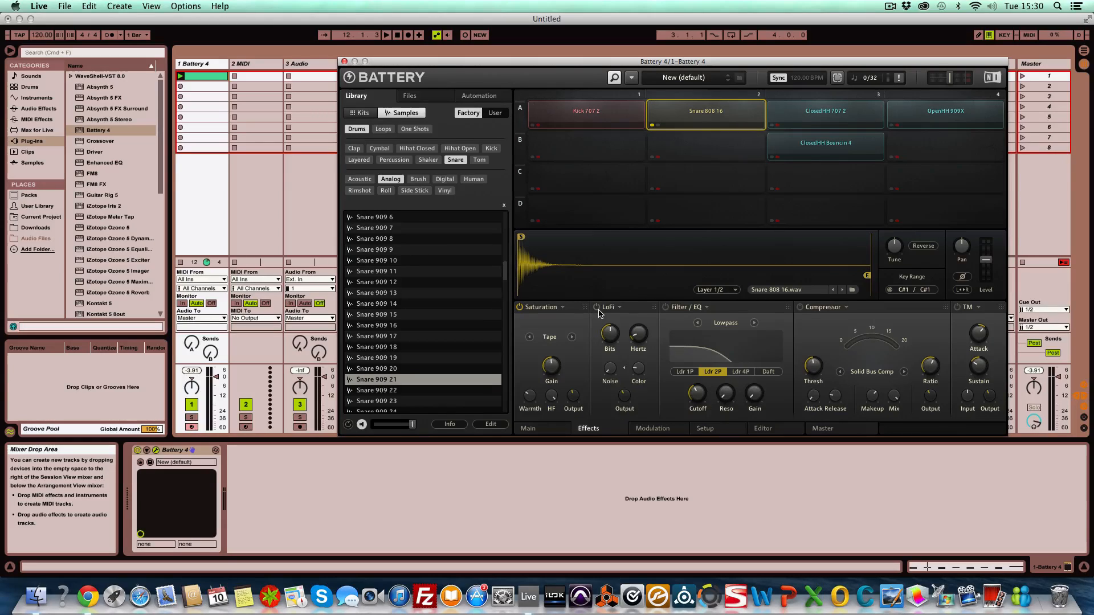
Enable the LoFi effect on the snare, reduce its bits and raise its Hertz amount during playback
key(space)
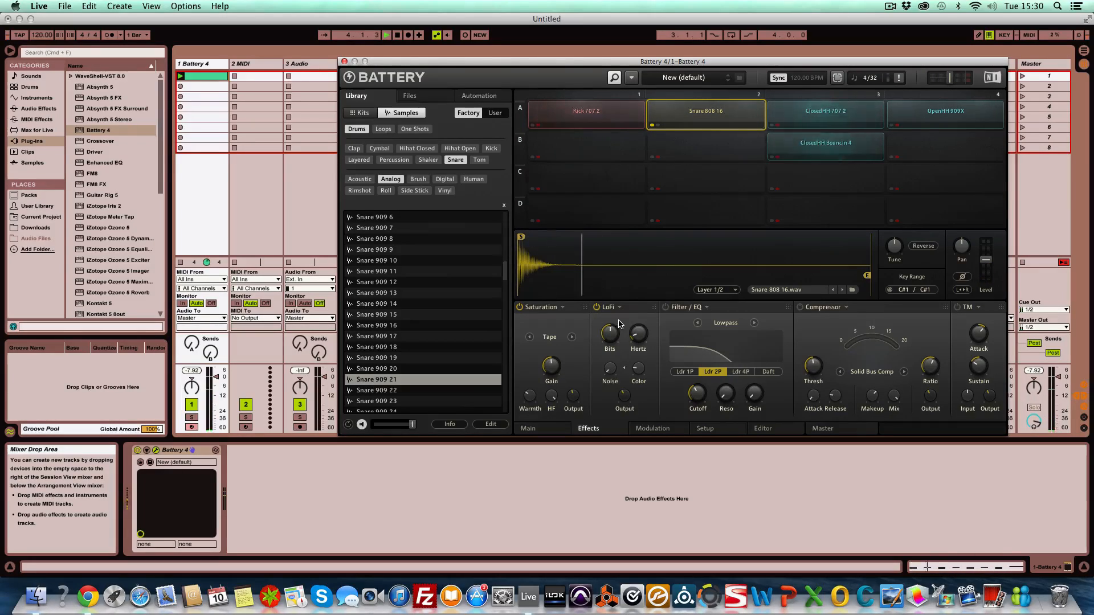
mouse_move(611, 331)
drag(610, 335, 612, 360)
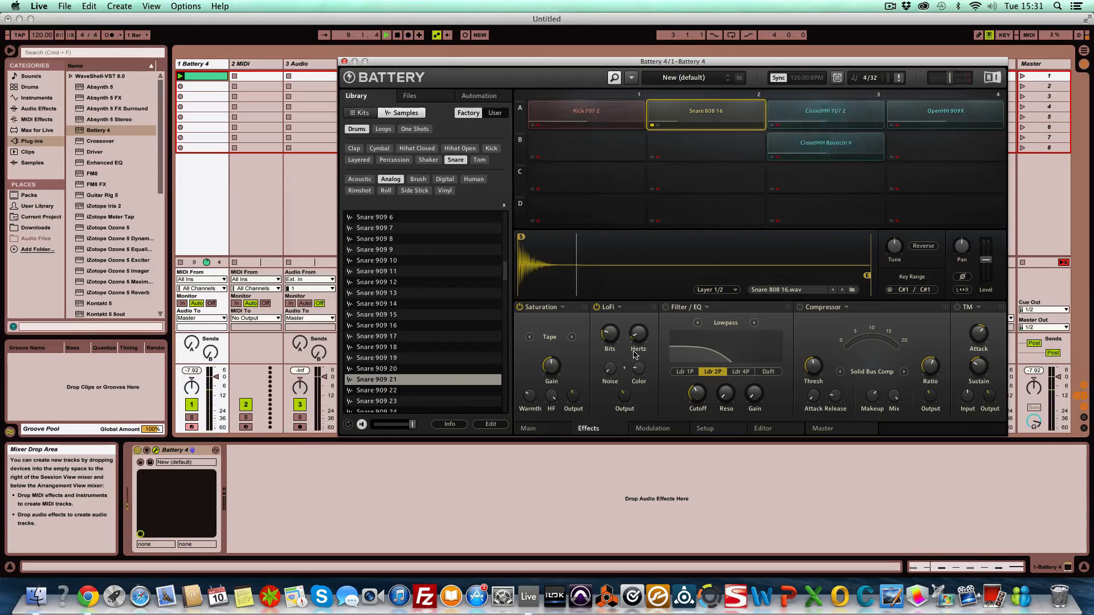
drag(637, 337, 642, 311)
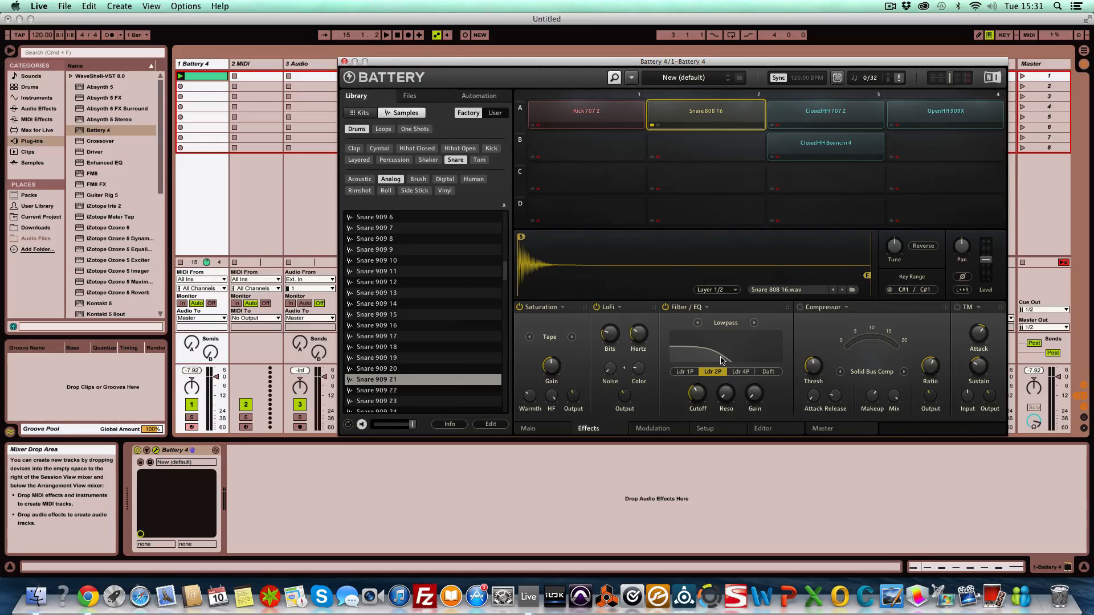
Try the snare's filter in Highpass mode with the Ldr 2P, Ldr 4P and Daft types during playback
click(754, 324)
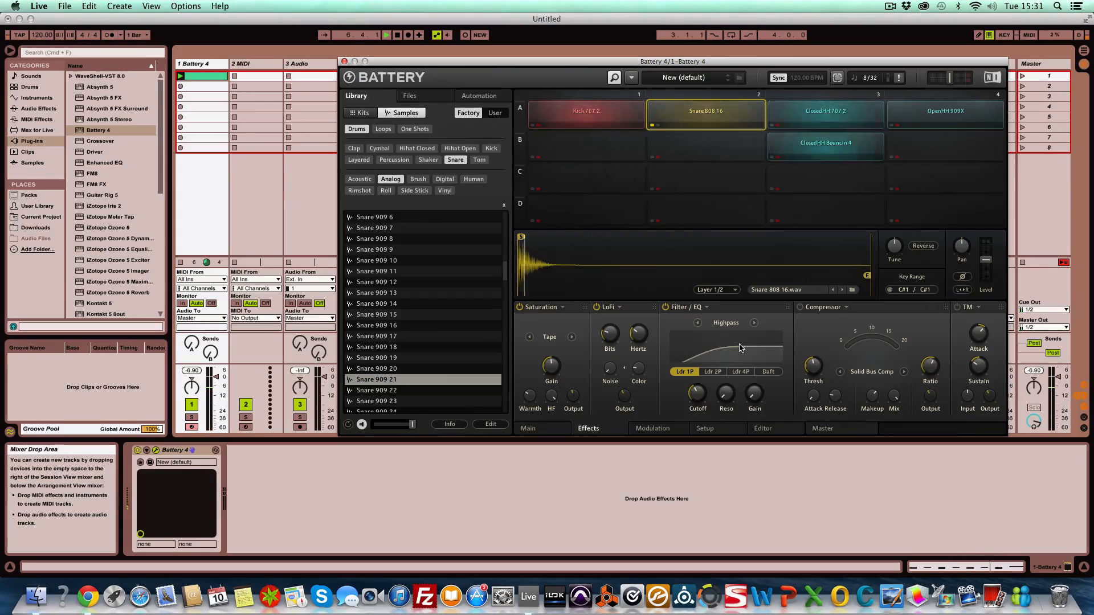
click(712, 372)
click(740, 372)
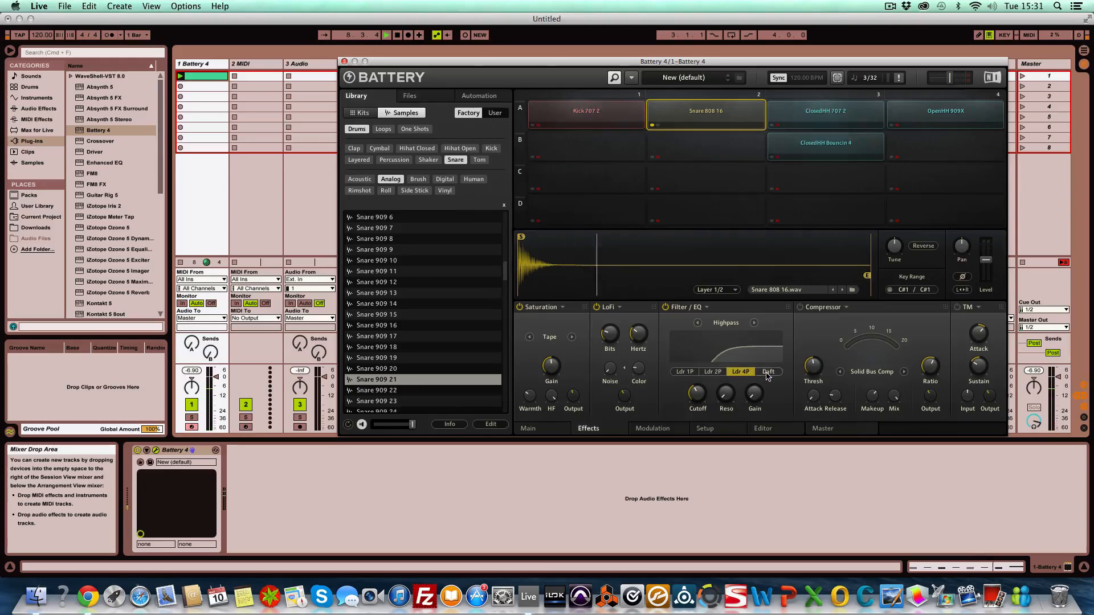
click(768, 373)
click(744, 374)
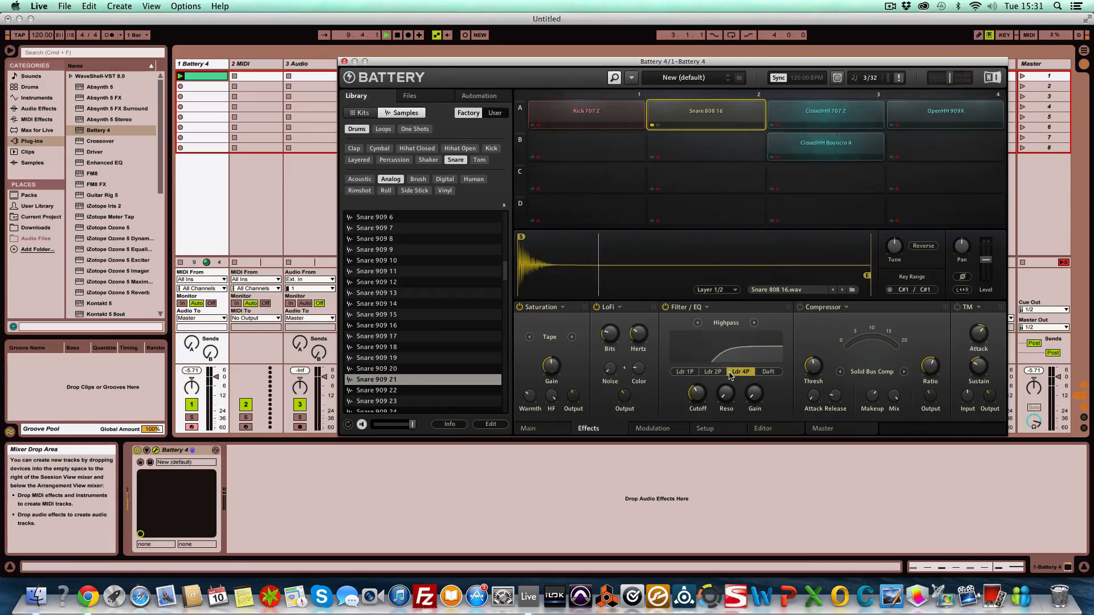
click(712, 373)
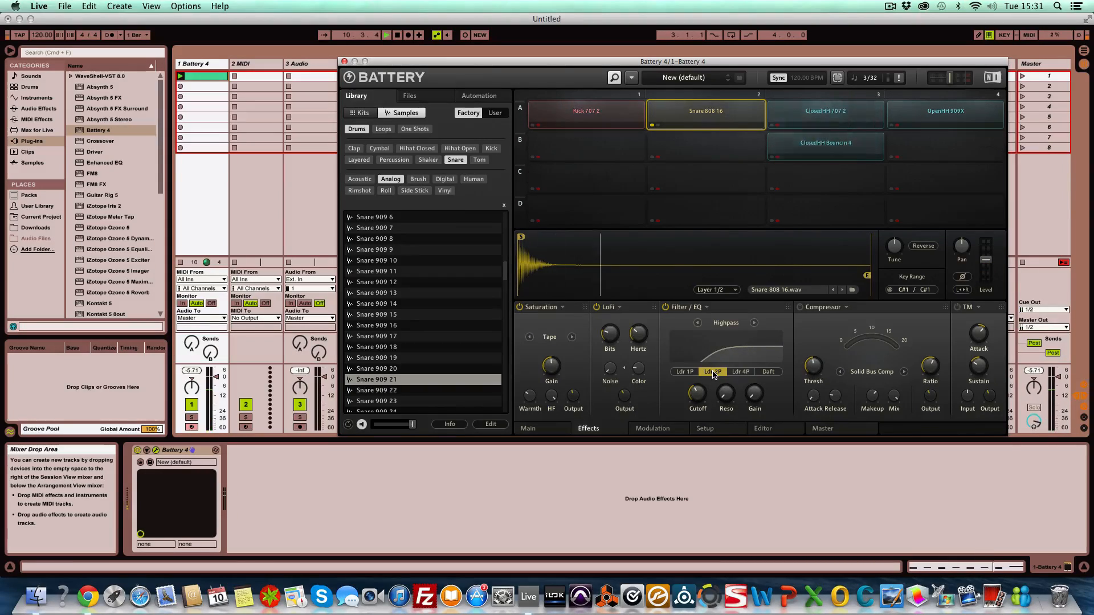
Switch the snare's filter to Peak/Notch with the SV BR type and adjust its cutoff
click(754, 322)
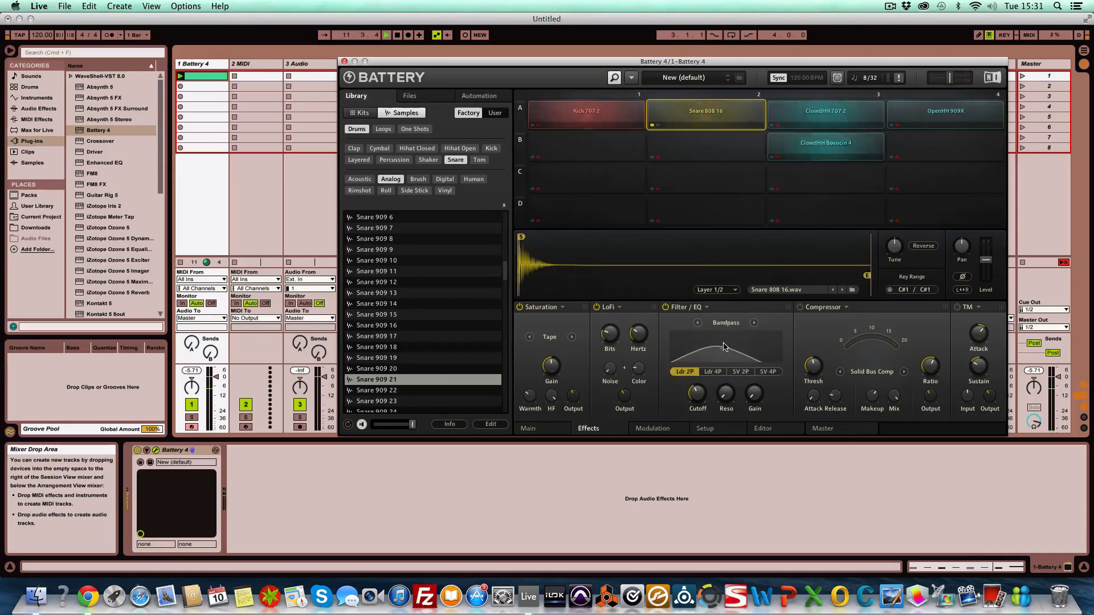
click(754, 322)
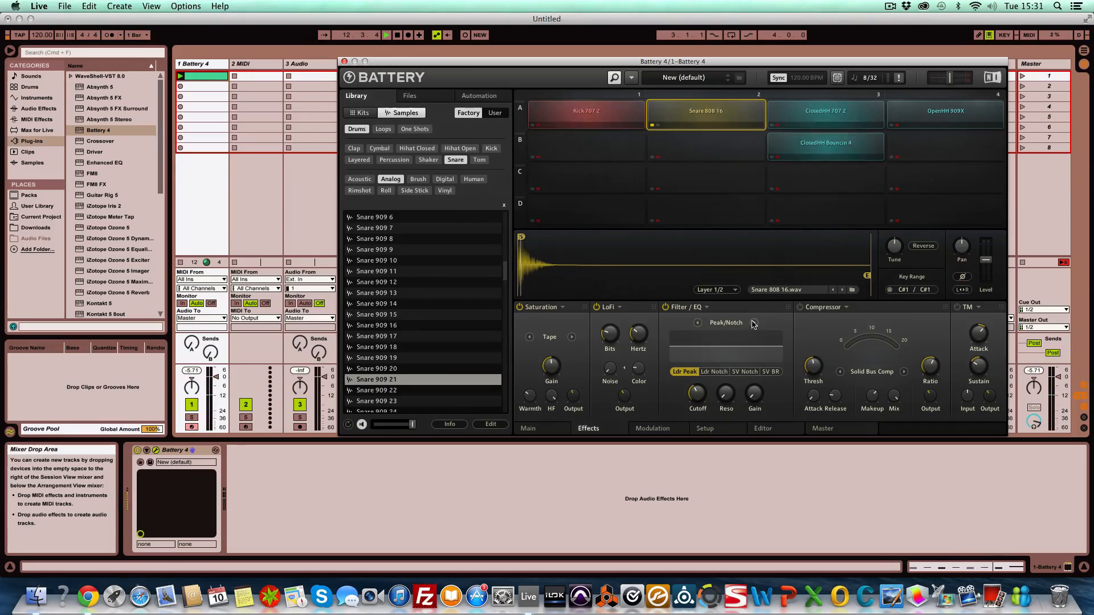
click(714, 372)
click(746, 372)
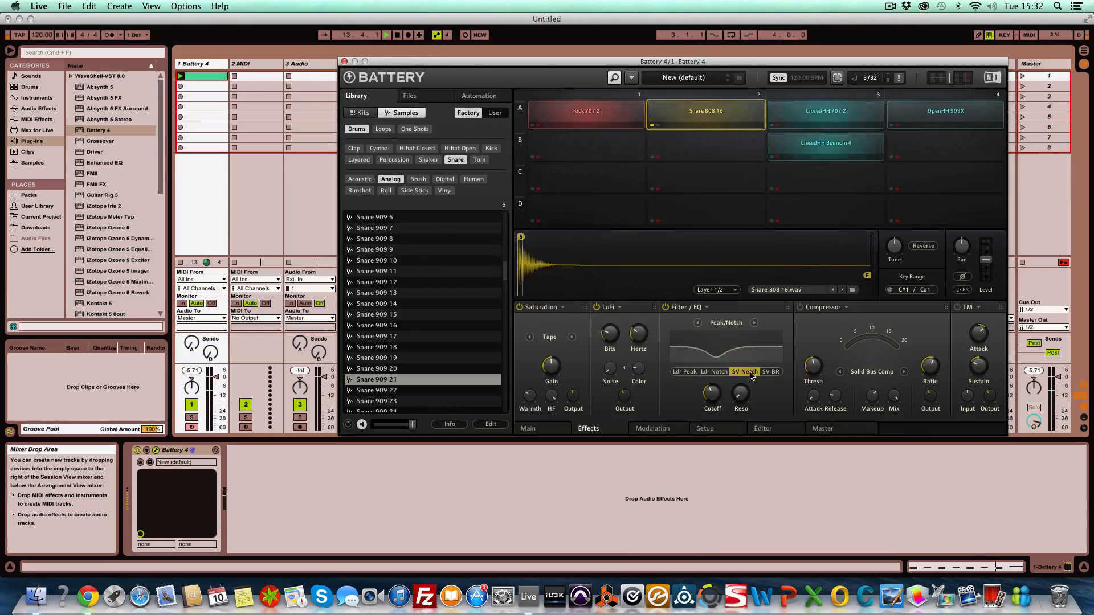
click(770, 371)
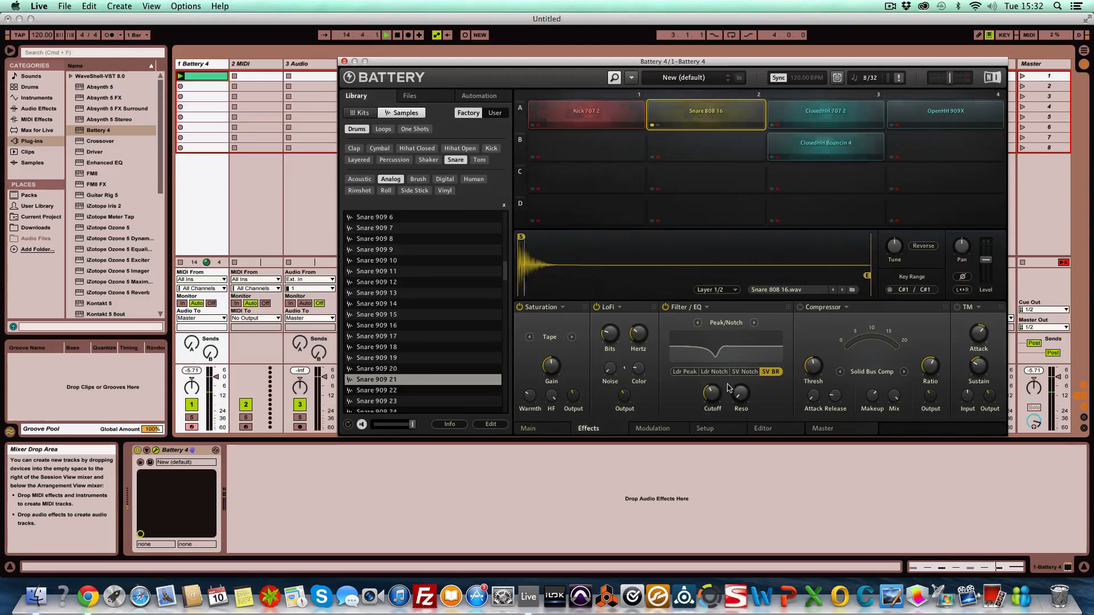
mouse_move(713, 396)
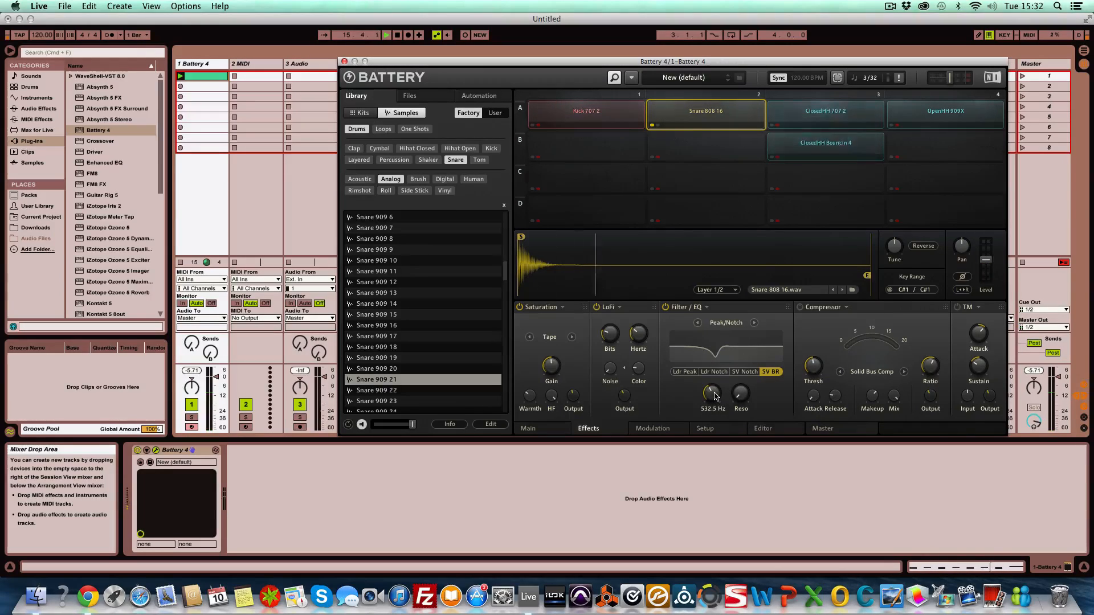
drag(713, 404, 748, 440)
Enable the snare's Solid Bus Comp compressor and raise its output while the clip plays, and stop playback
mouse_move(907, 415)
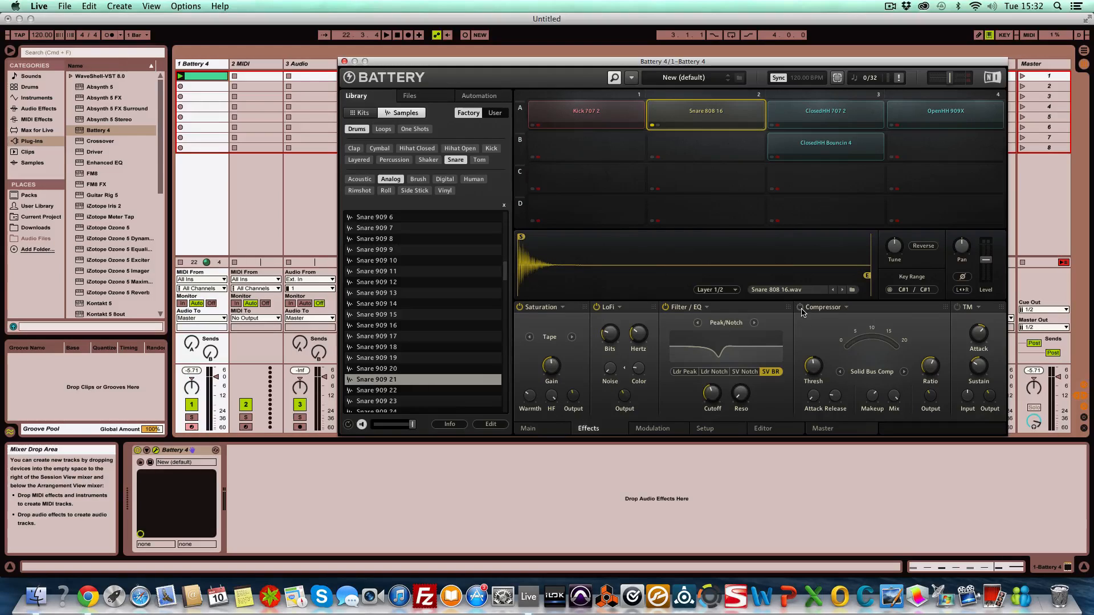
key(space)
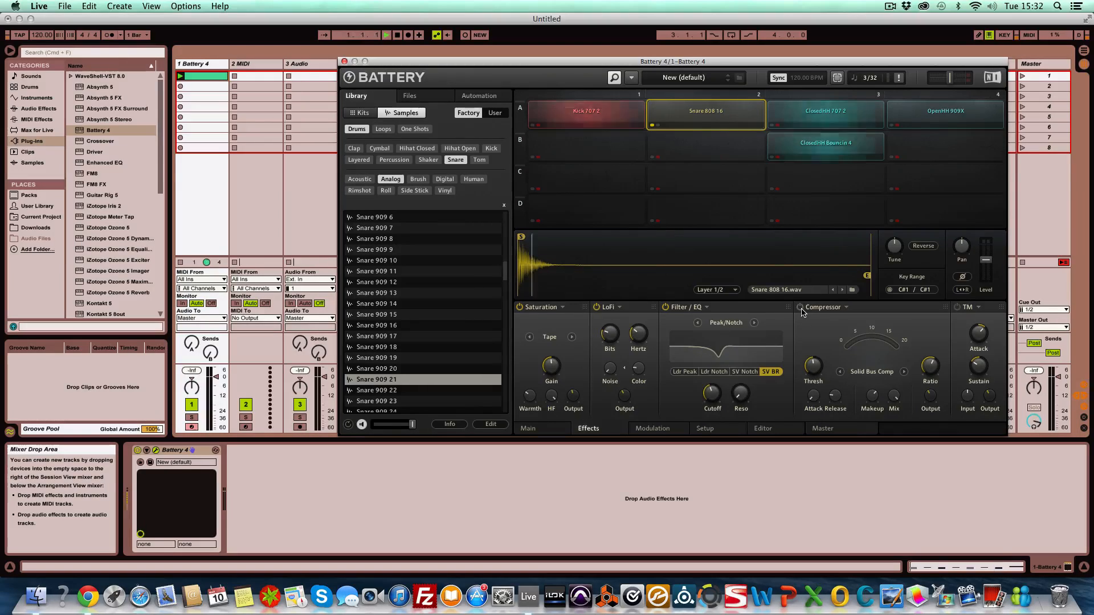
click(799, 308)
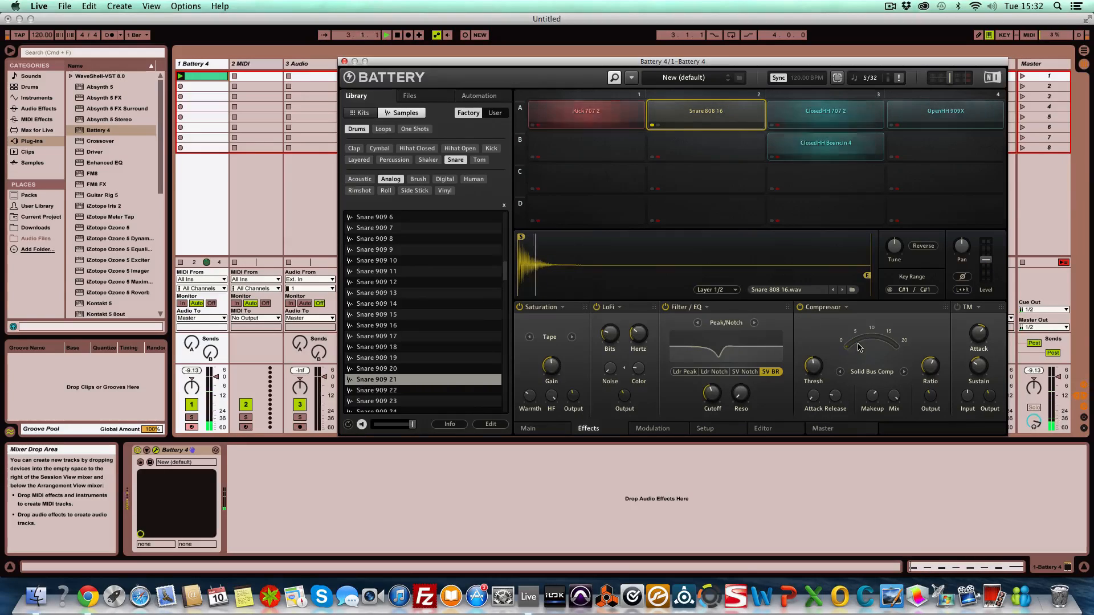
mouse_move(930, 369)
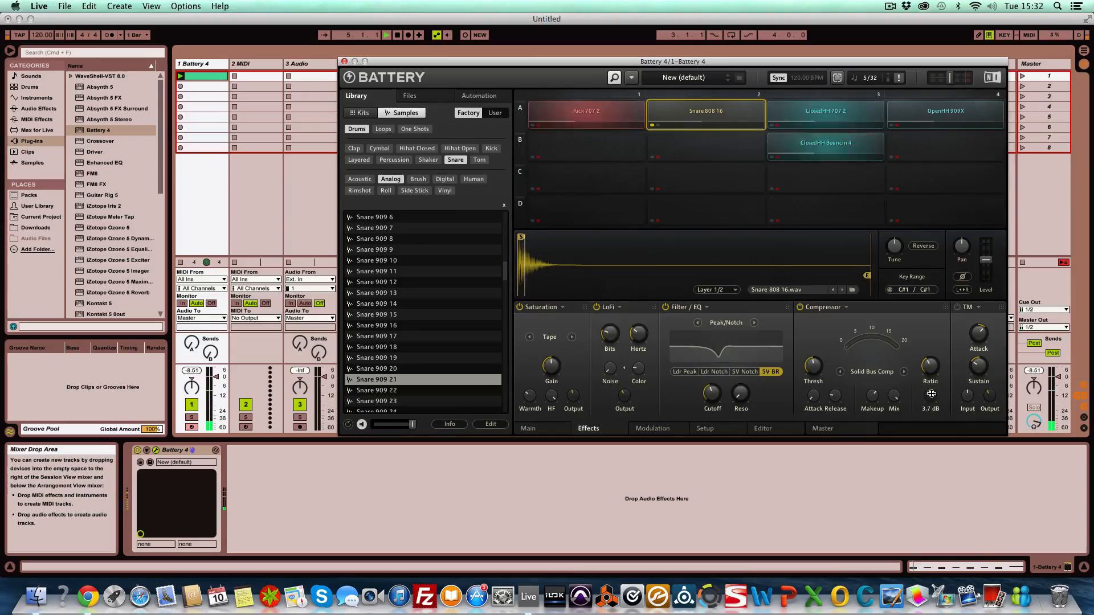
drag(931, 403, 934, 391)
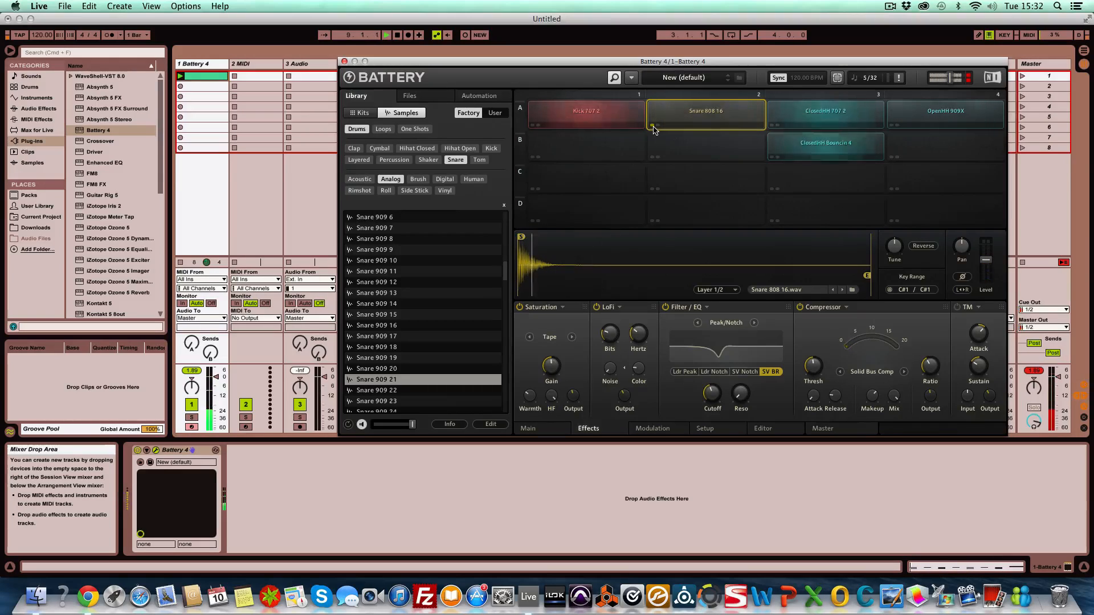
key(space)
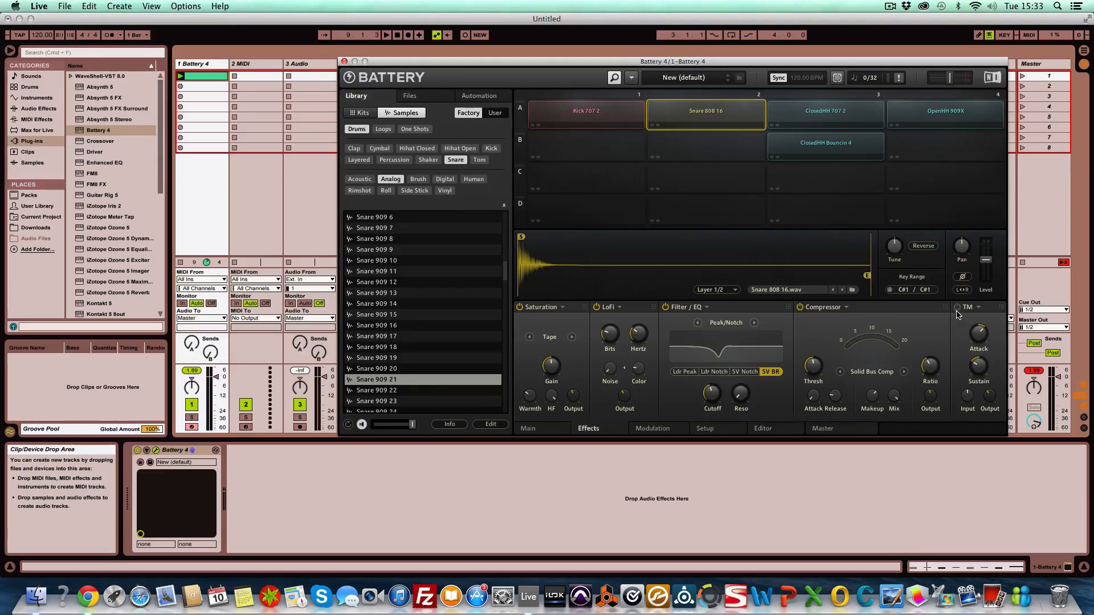
Enable the snare's TM effect and, during playback, sweep its attack down to -93% and back up to a high setting
mouse_move(978, 339)
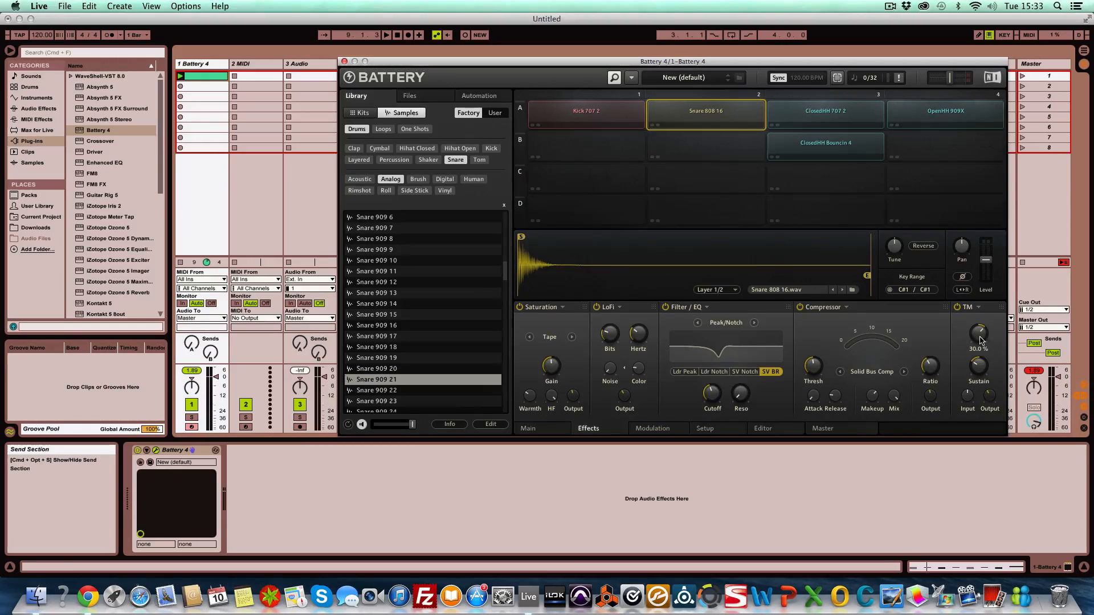
key(space)
drag(980, 340, 977, 381)
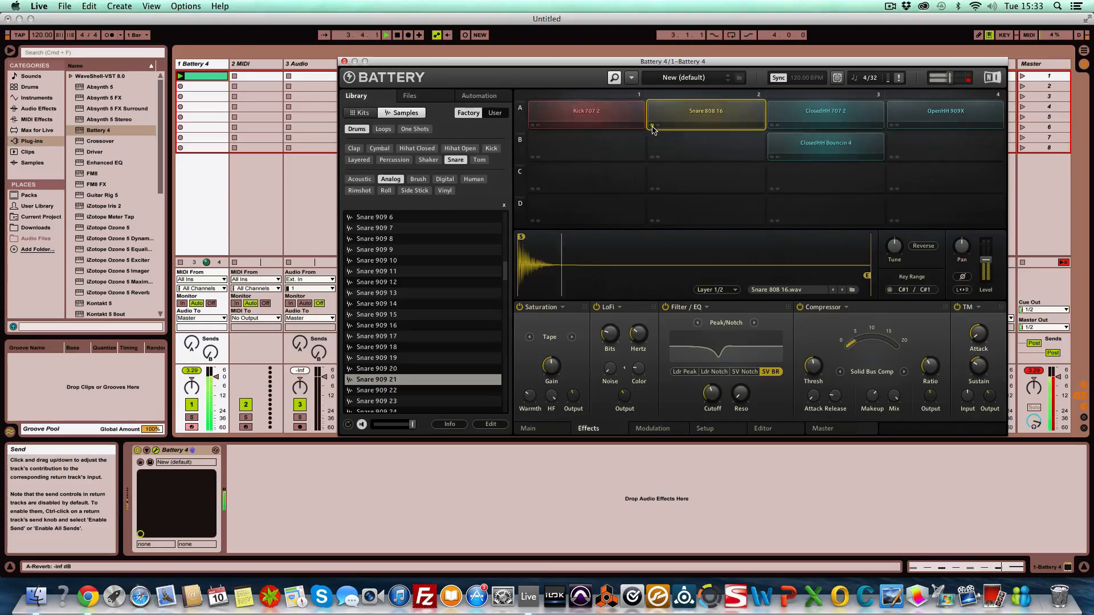
mouse_move(979, 337)
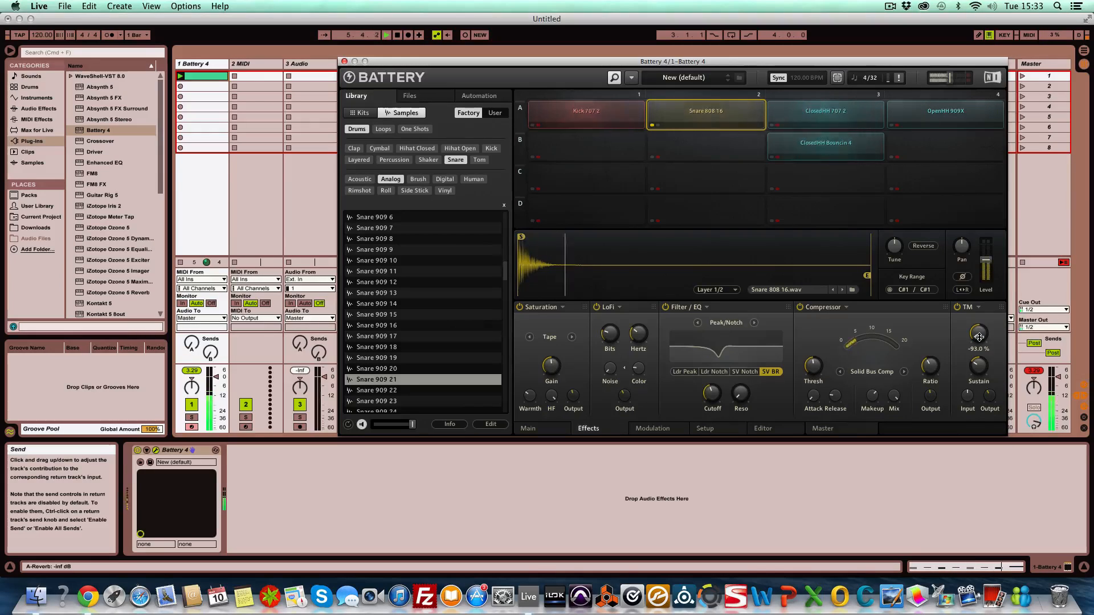
drag(979, 337, 1003, 235)
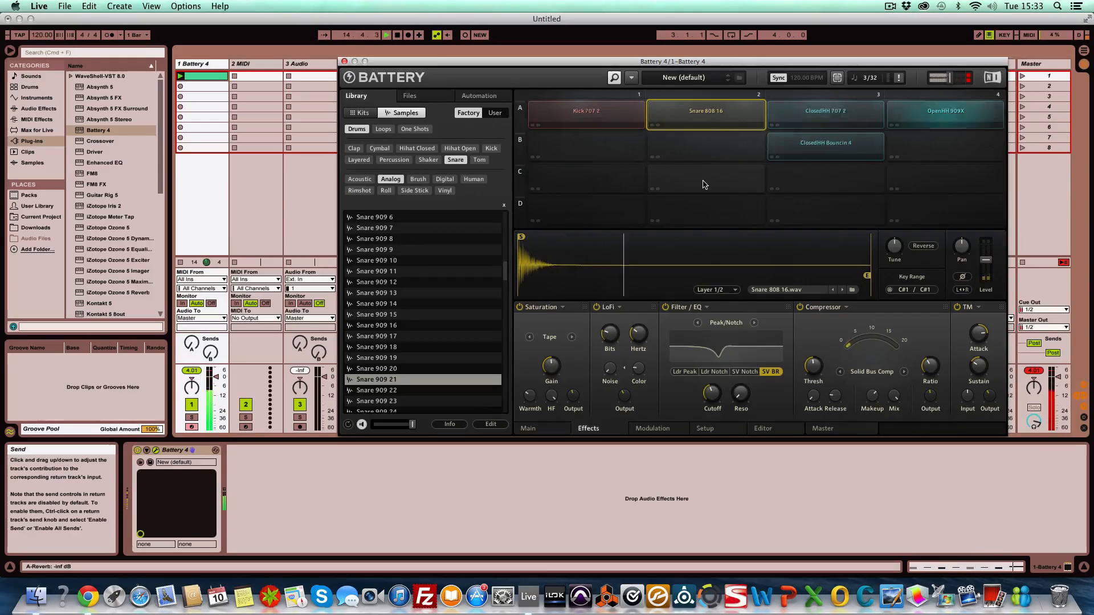
key(space)
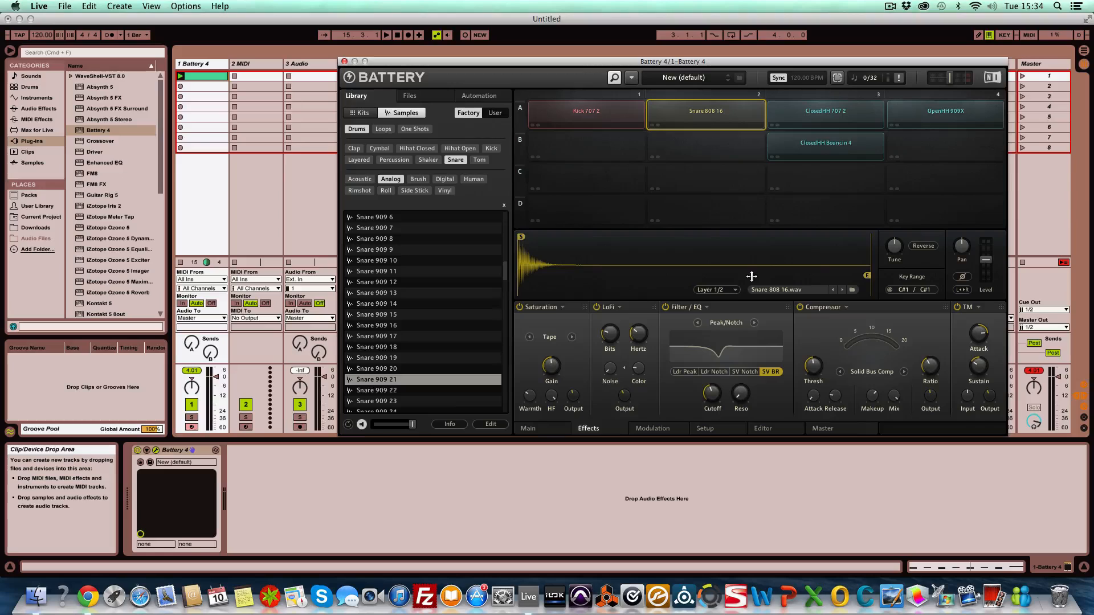
Enable the Limiter on the Master bus and set its input gain to 0.48 dB while the clip plays
click(822, 432)
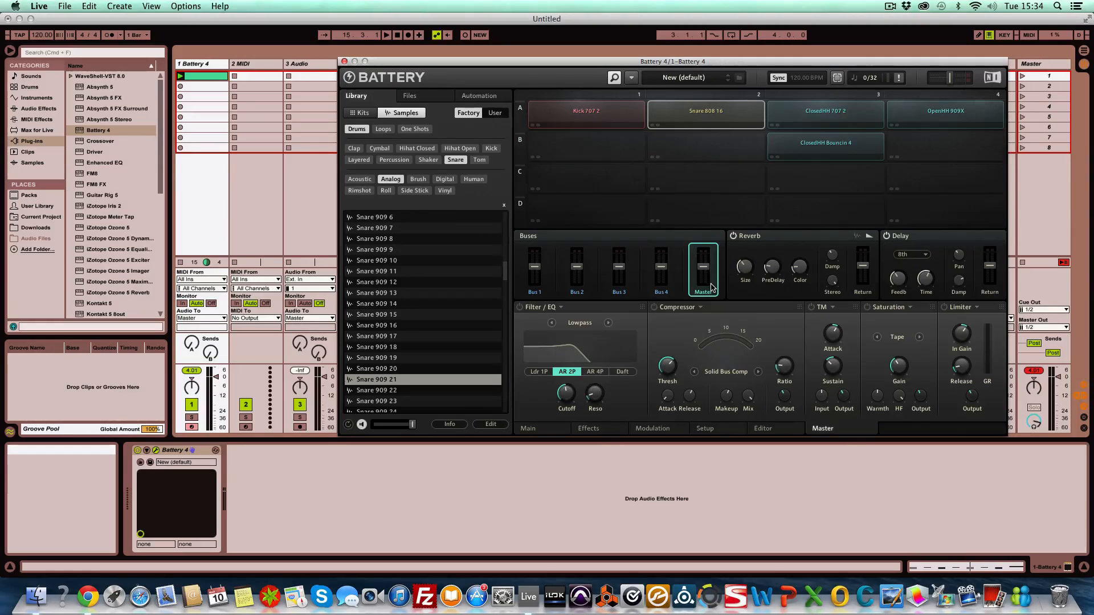
key(space)
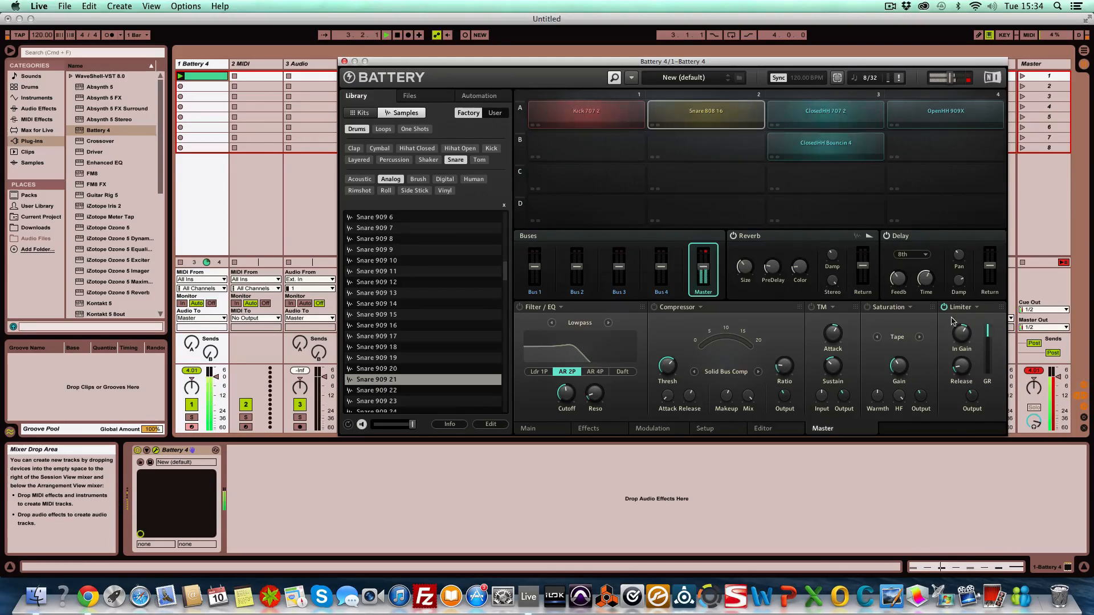
mouse_move(961, 336)
drag(960, 334, 933, 352)
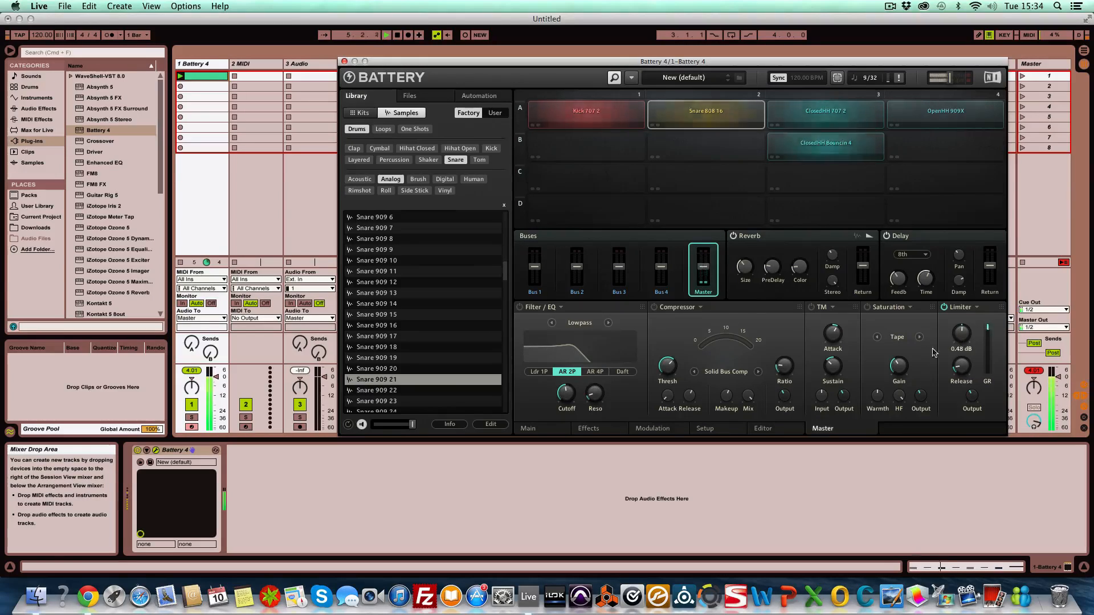
key(space)
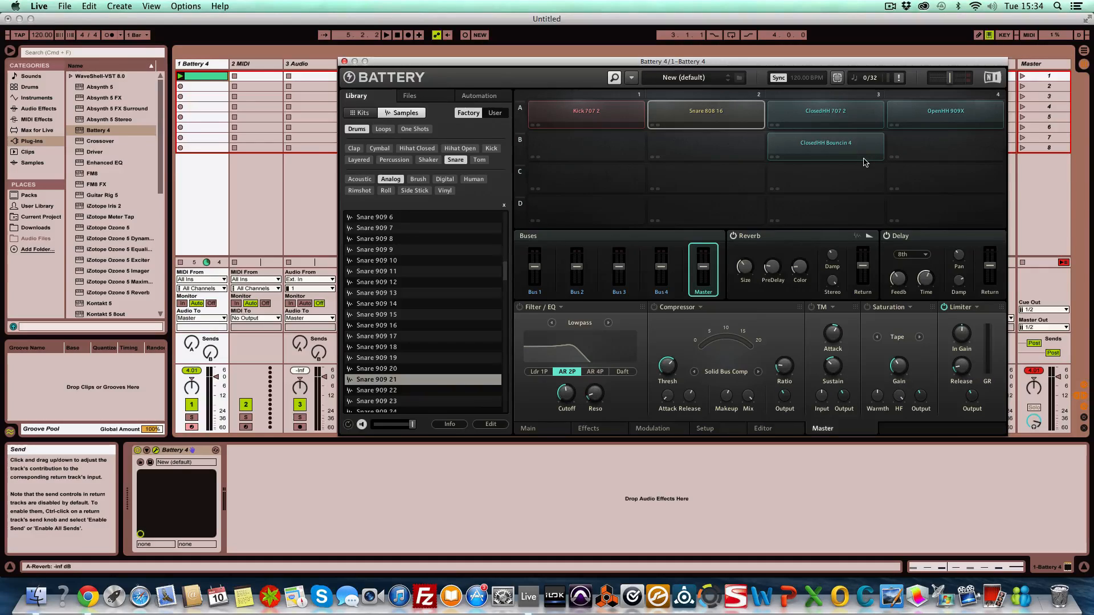
Select the ClosedHH 707 2 and ClosedHH Bouncin 4 cells together and play the clip briefly
click(836, 149)
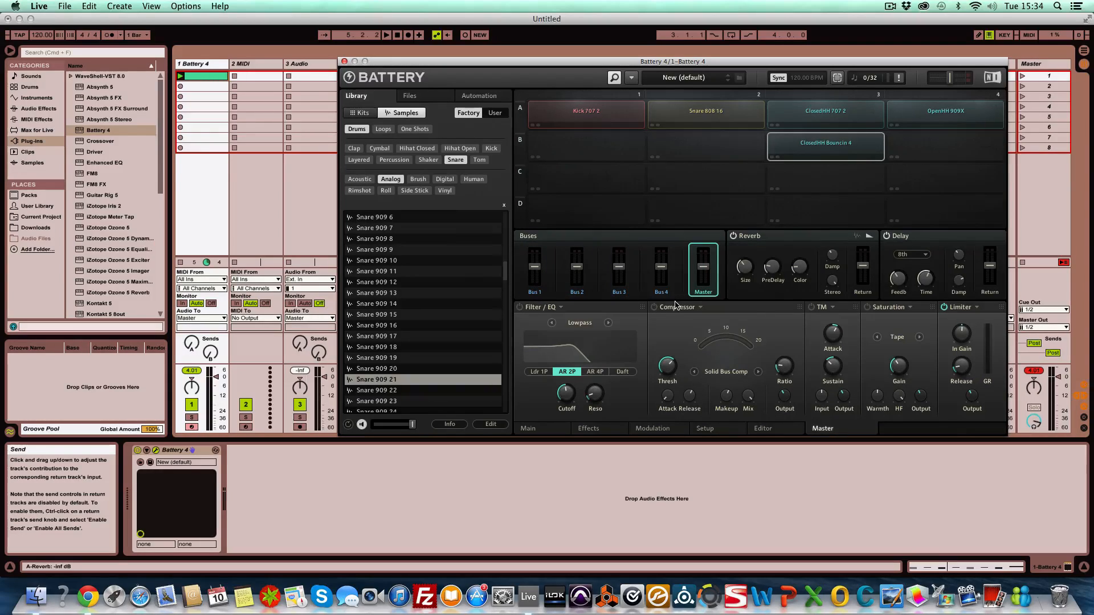
click(820, 117)
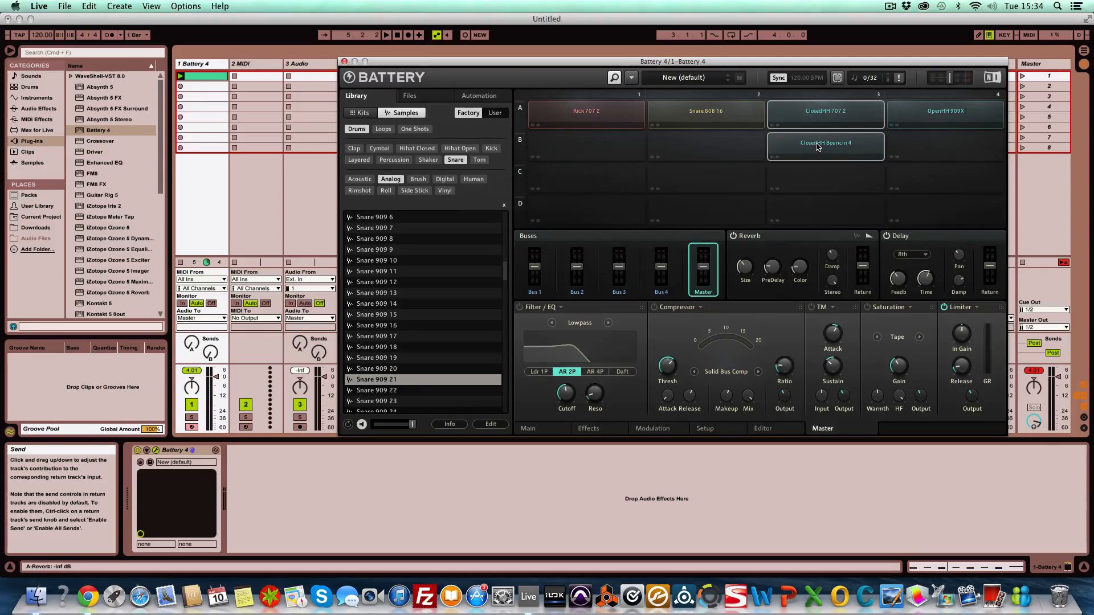
drag(817, 147, 543, 275)
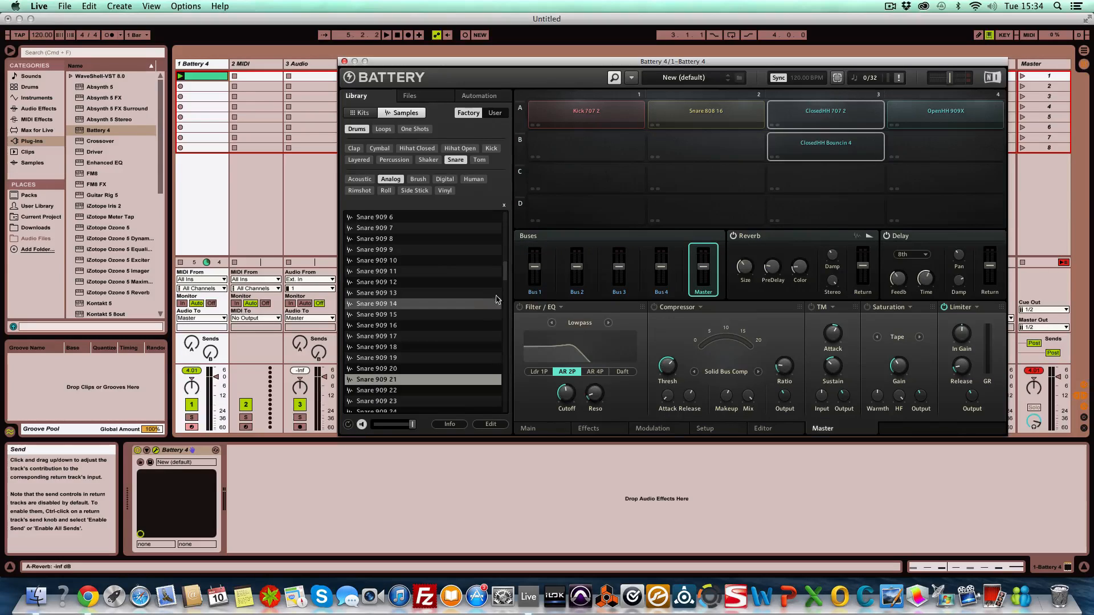
key(space)
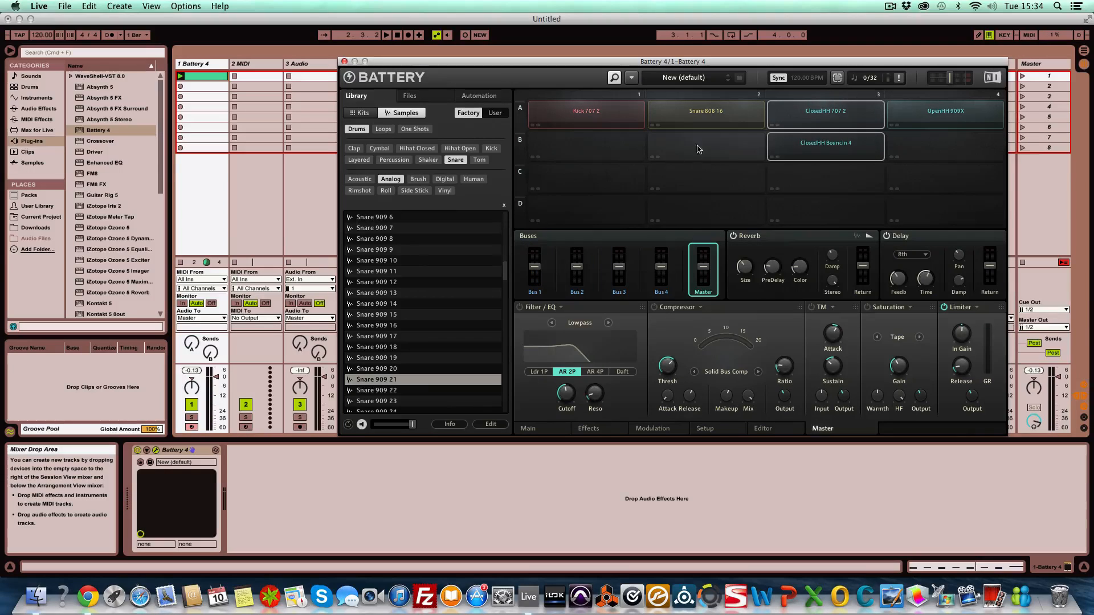
Route the two selected closed hi-hat cells to the direct output St 3/4
right_click(813, 141)
mouse_move(856, 272)
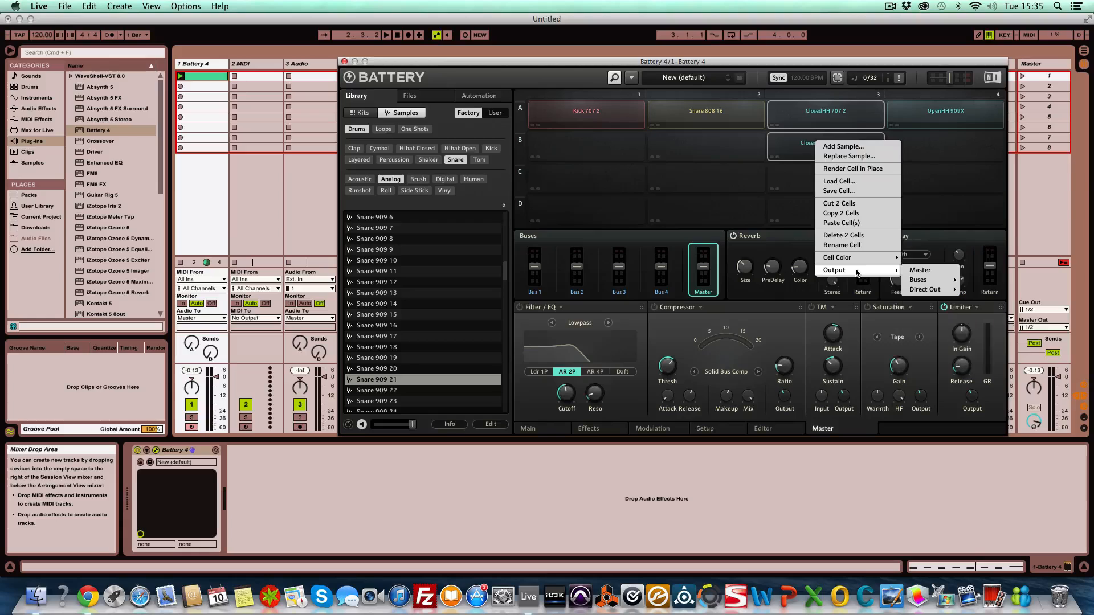
click(918, 271)
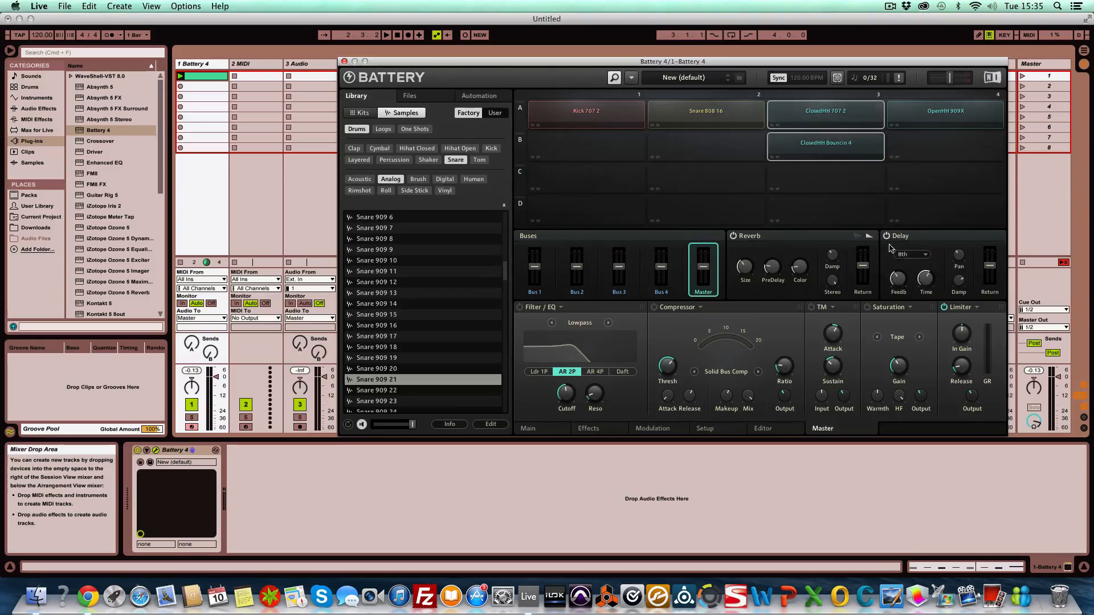
right_click(800, 107)
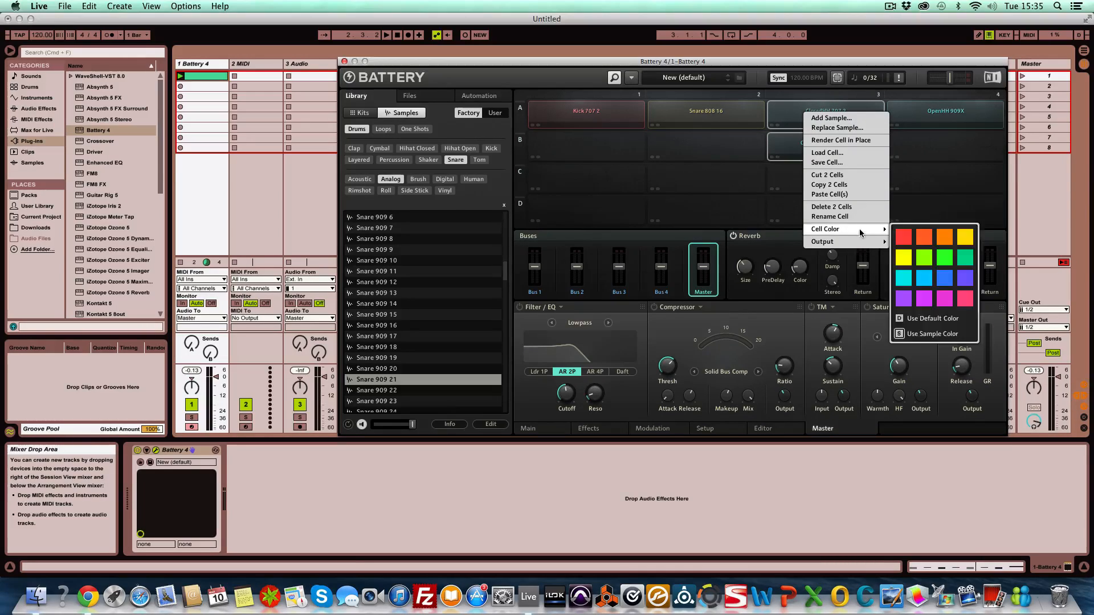
mouse_move(857, 244)
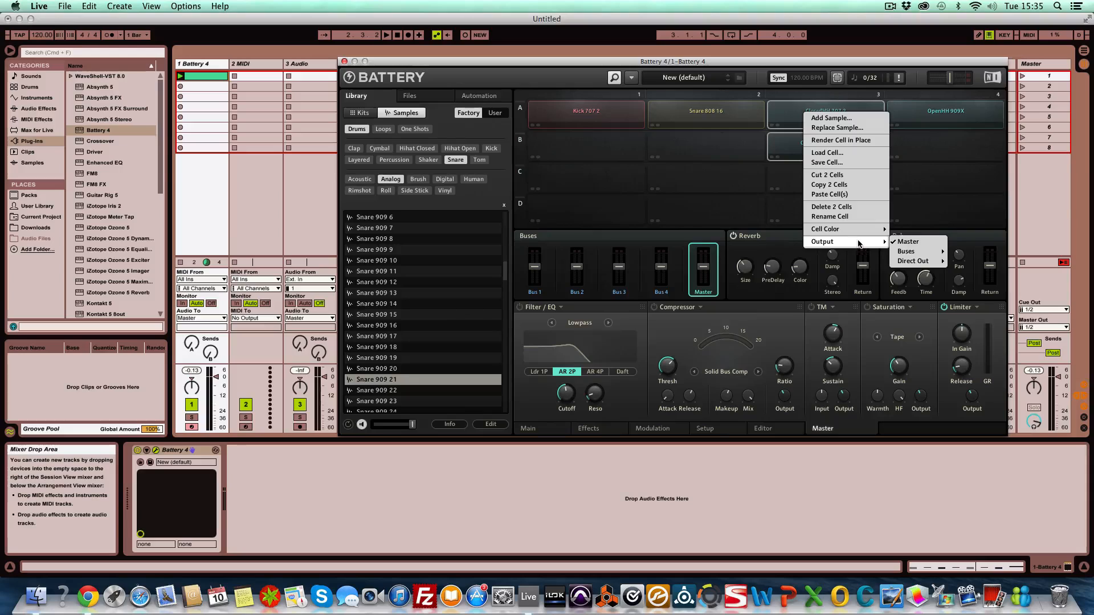
mouse_move(924, 264)
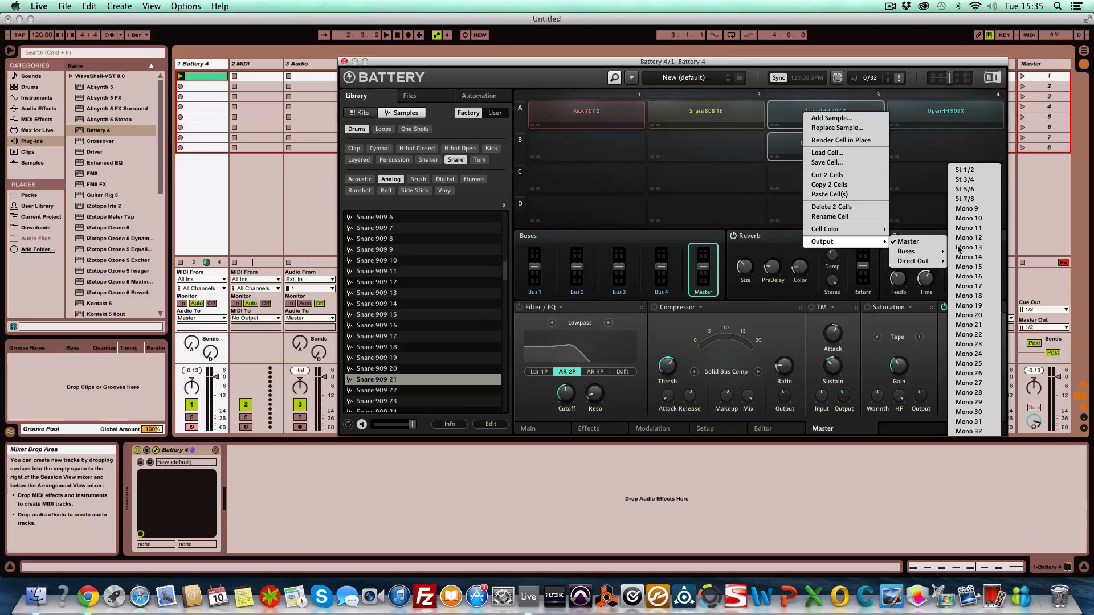
click(972, 181)
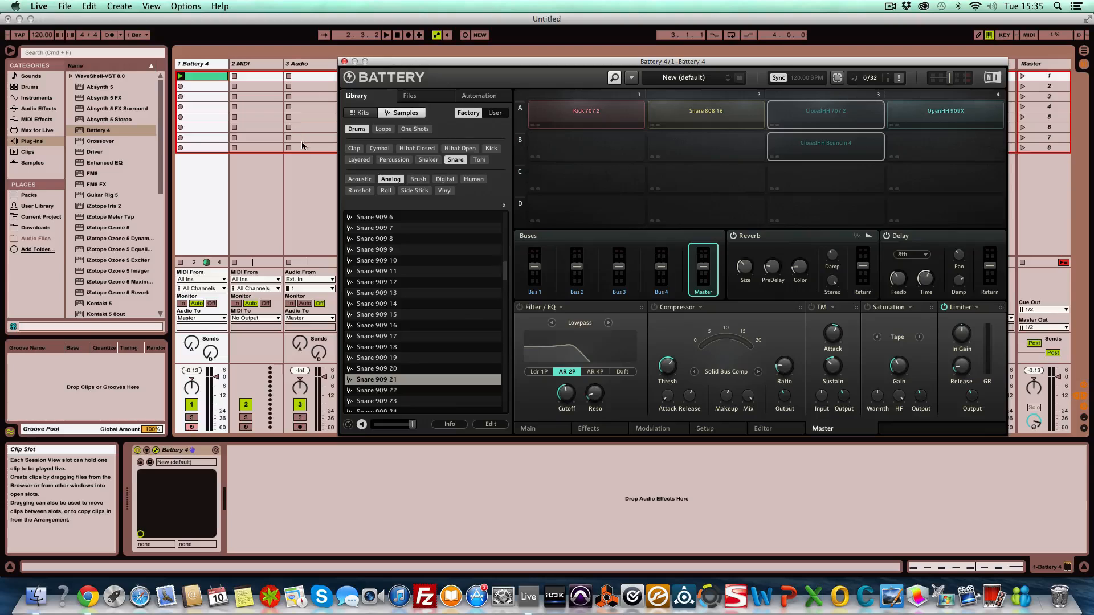
Feed the 3 Audio track from 1-Battery 4's B4 St 3/4 output with Auto monitoring, arm it and play the clip
click(299, 200)
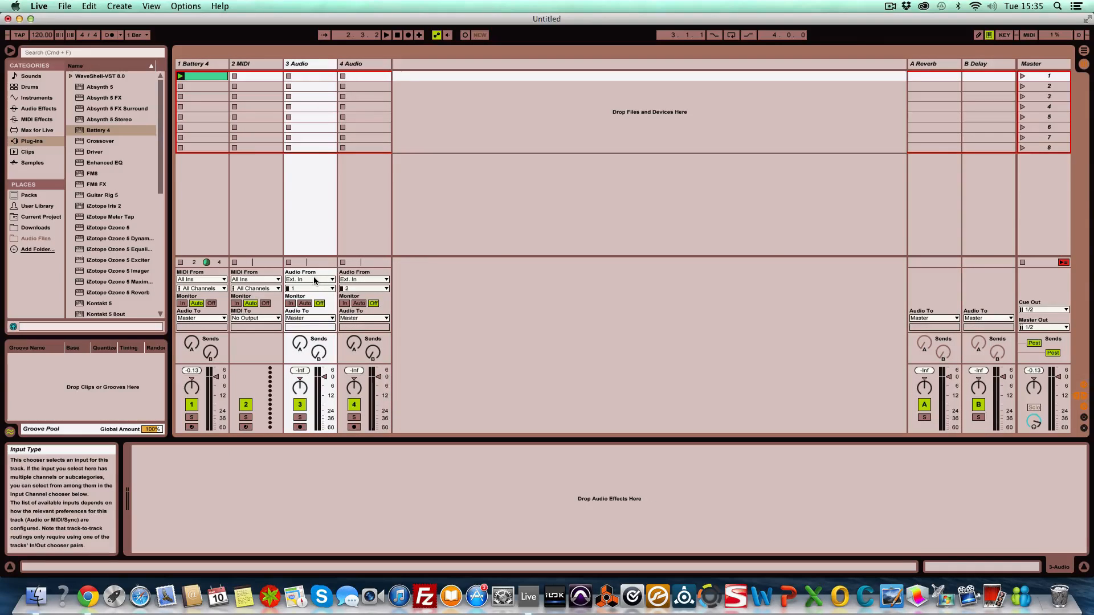
click(315, 280)
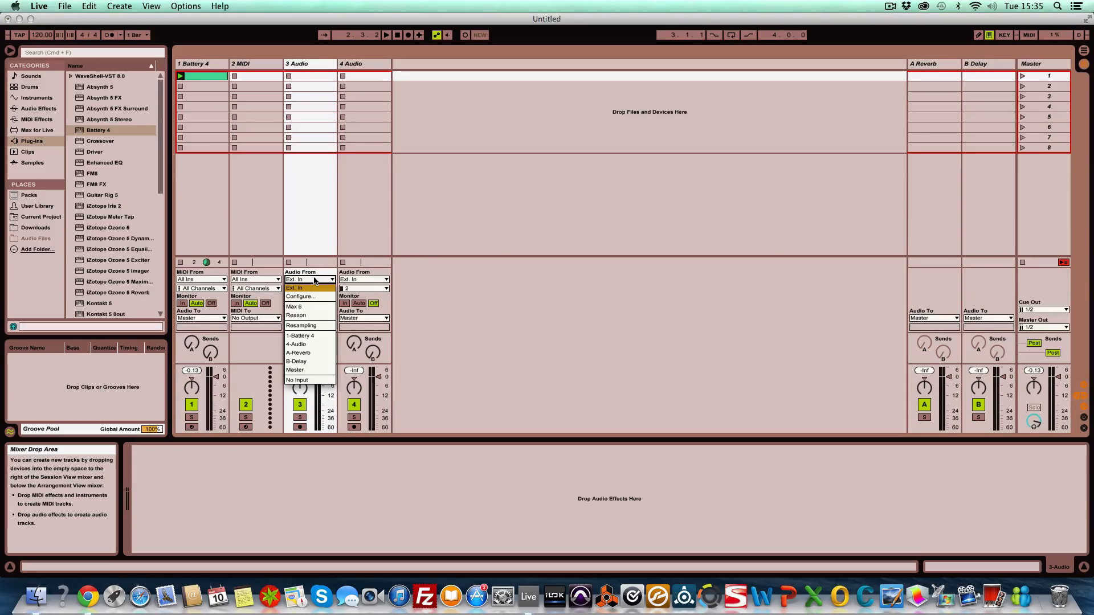
click(308, 335)
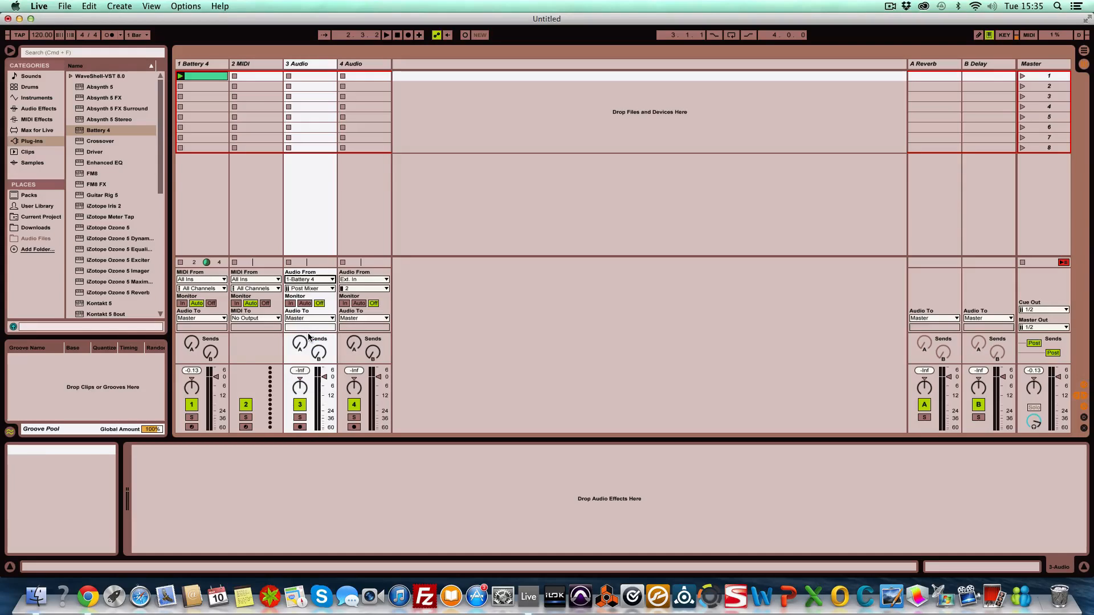
click(302, 288)
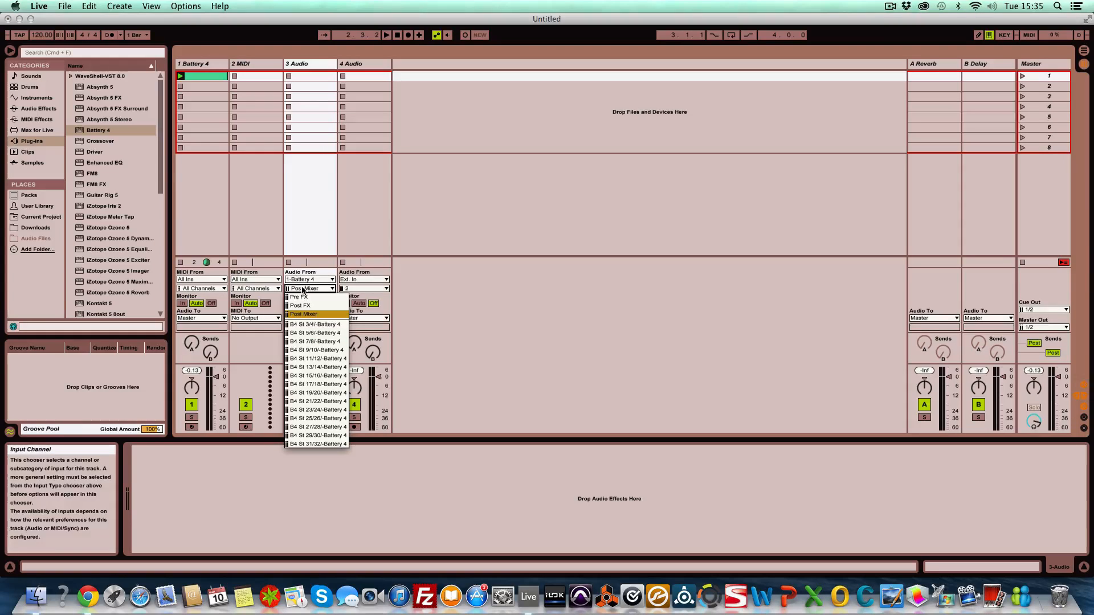
click(322, 325)
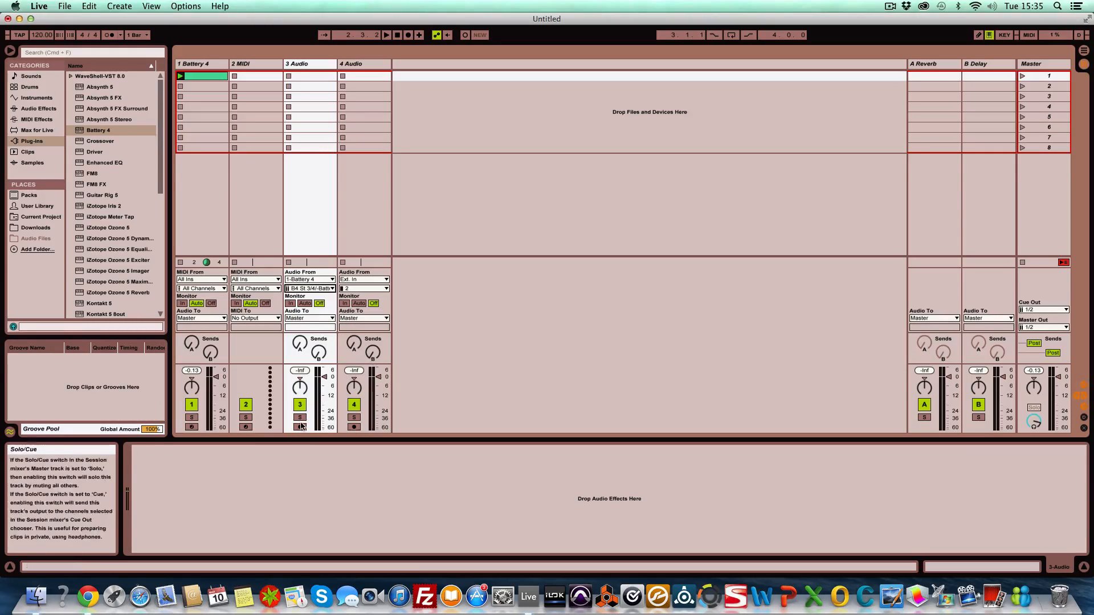
click(304, 304)
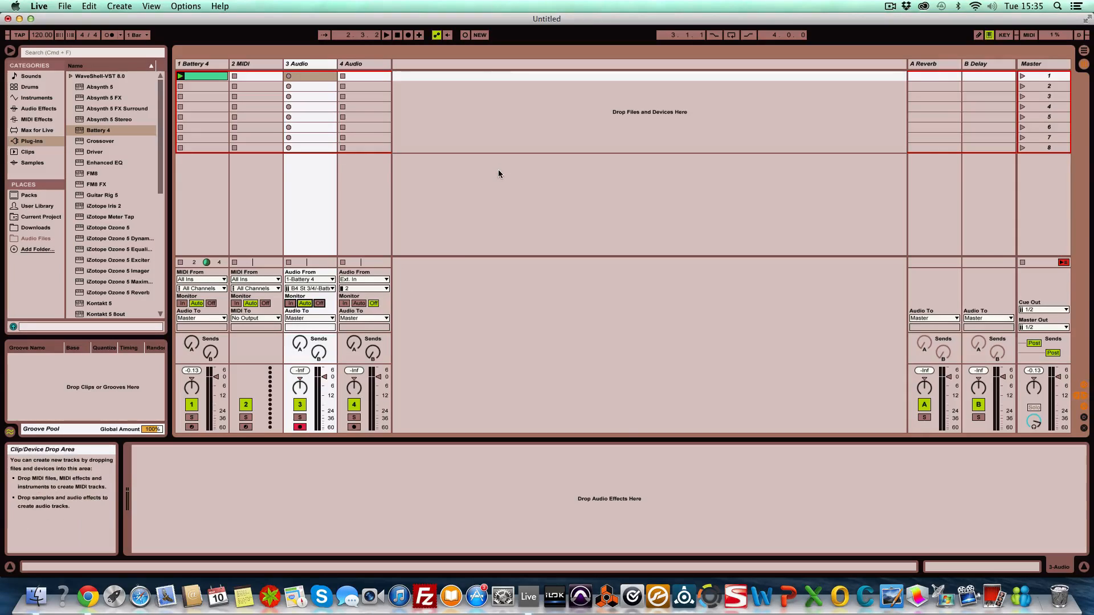
key(space)
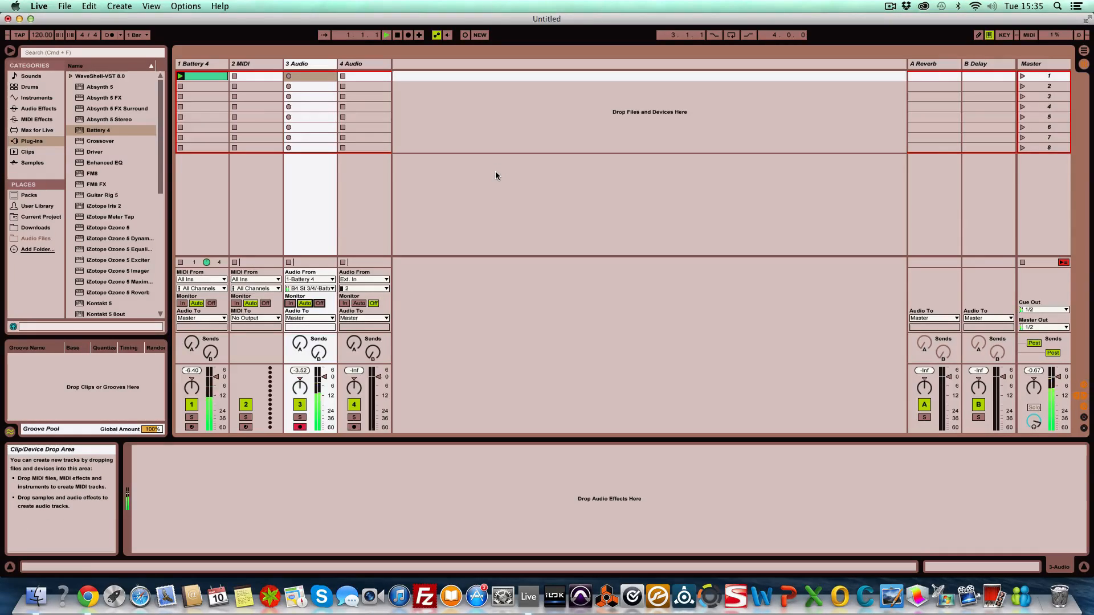